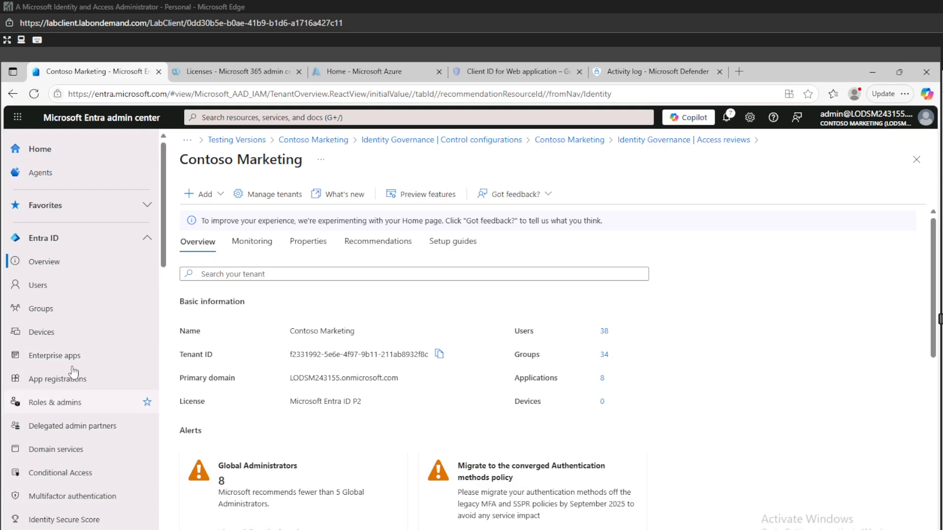
Step: Expand the ID Protection and Verified ID sections in the left navigation
scroll(74, 361, down, 5)
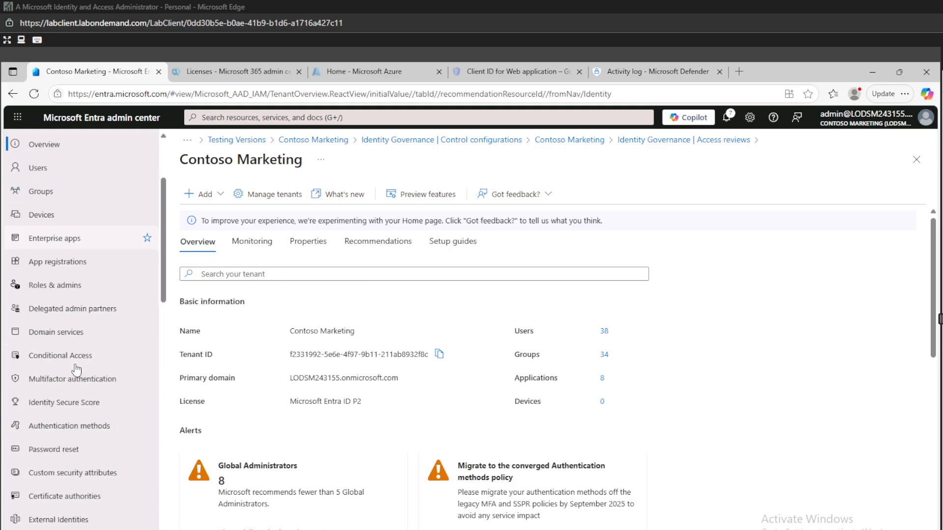
scroll(82, 432, down, 2)
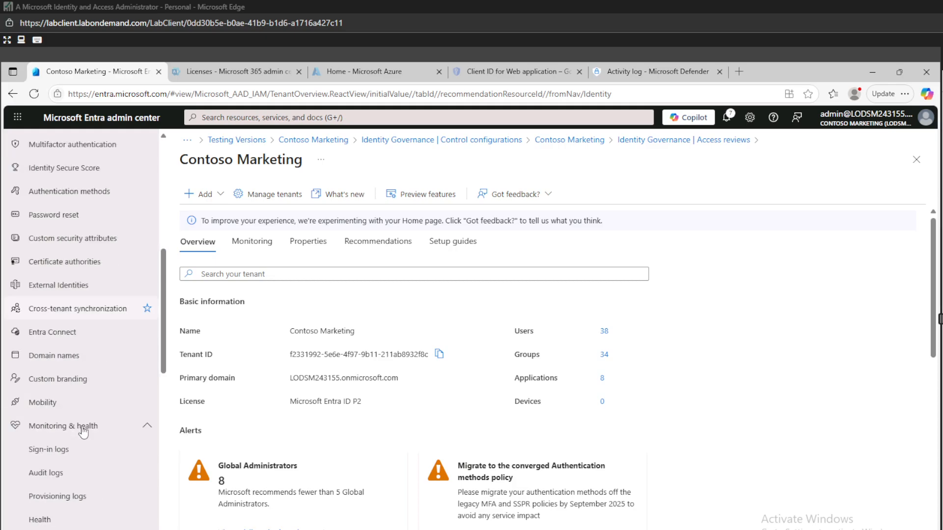
scroll(84, 431, down, 2)
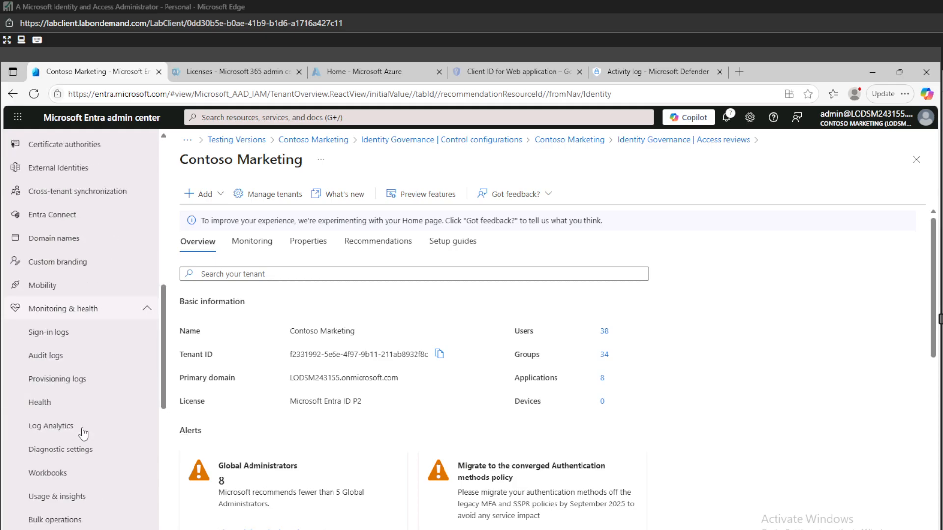
scroll(89, 420, down, 2)
scroll(89, 419, down, 4)
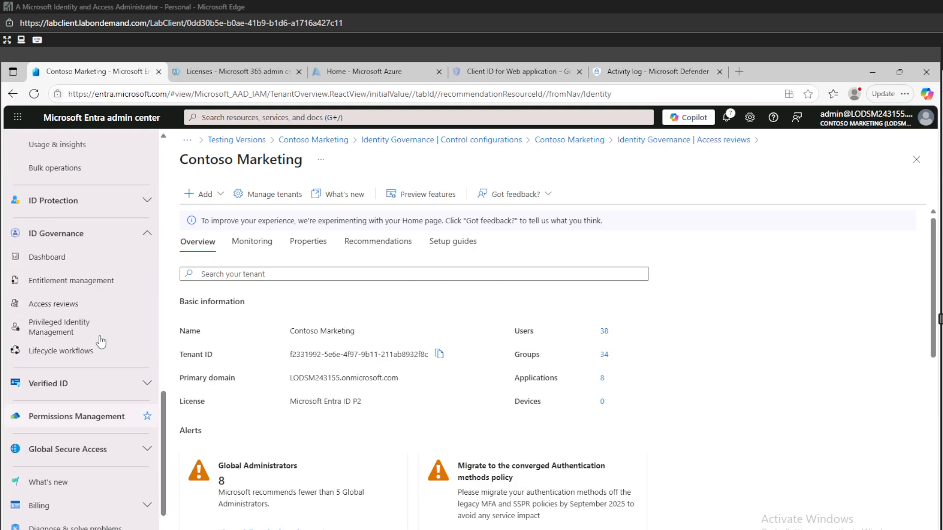
click(82, 210)
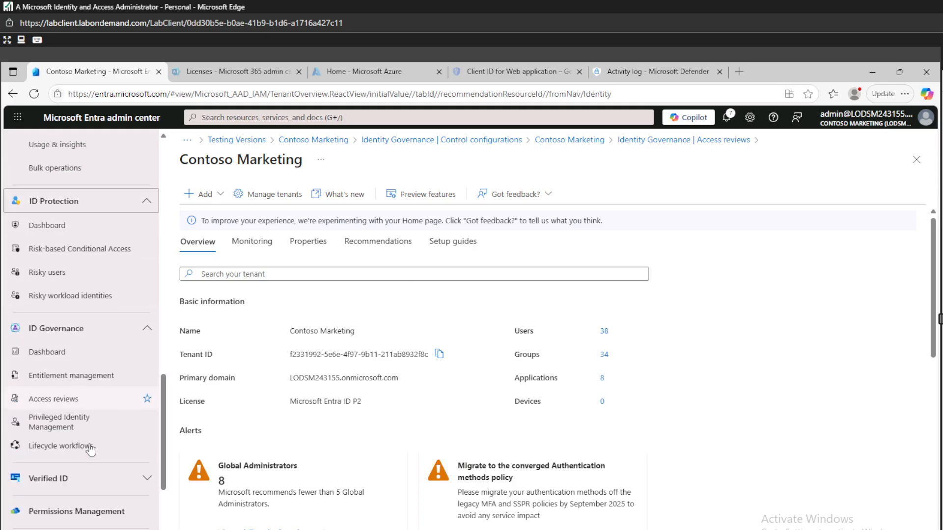
click(89, 477)
Step: Open the Permissions Management page and expand the Global Secure Access section
scroll(92, 432, down, 3)
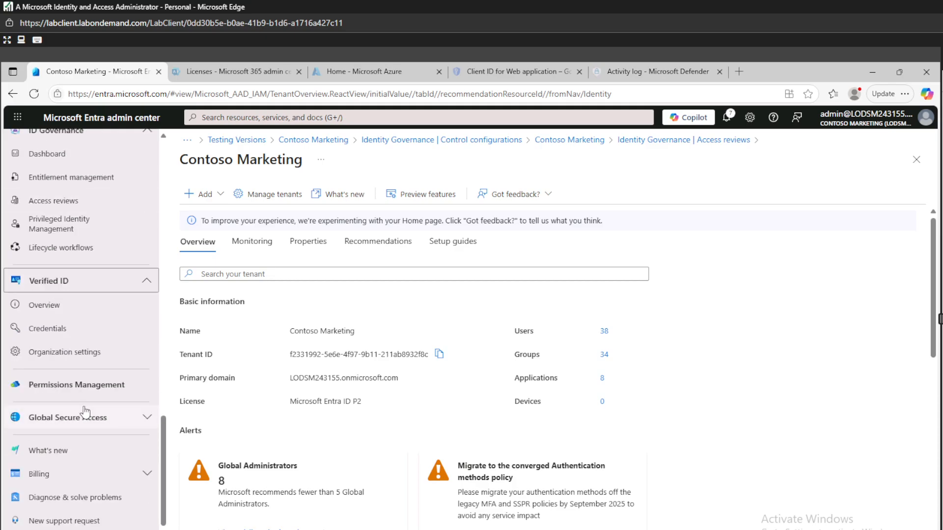
click(99, 393)
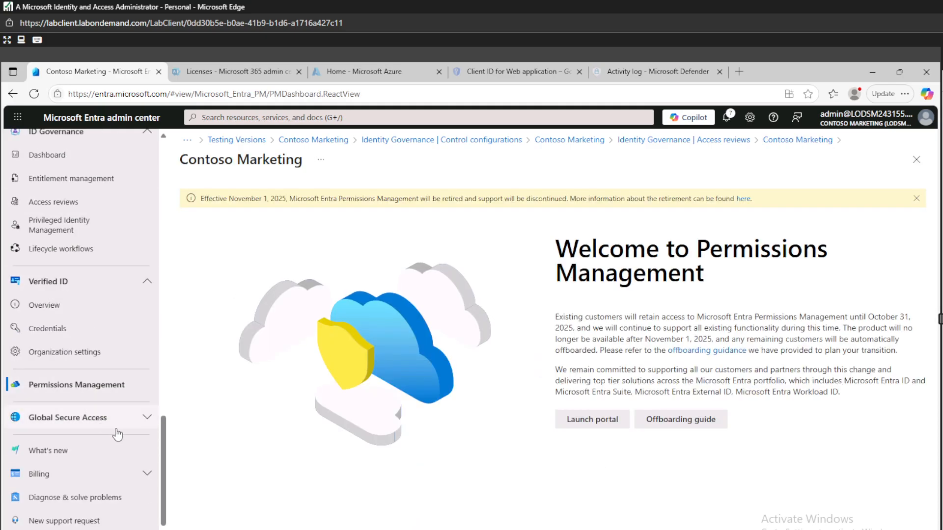
click(118, 422)
scroll(119, 424, down, 3)
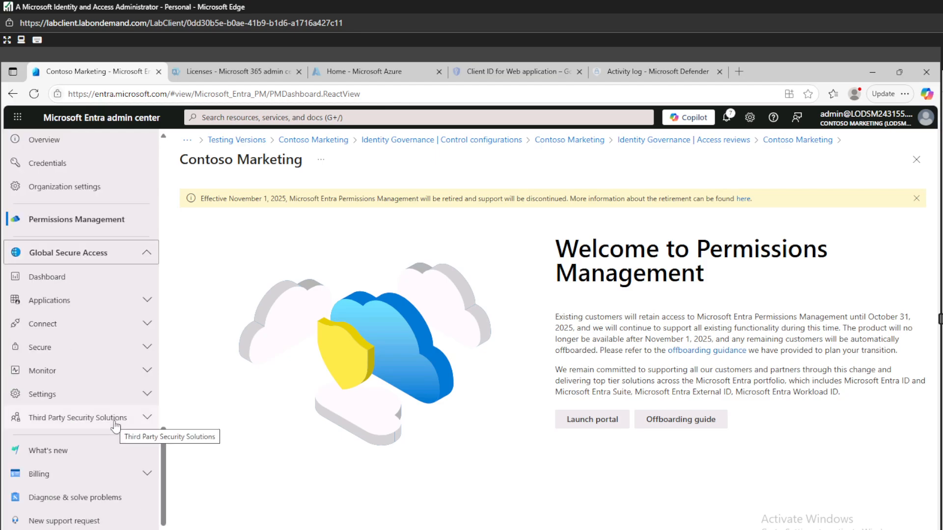
scroll(121, 365, up, 7)
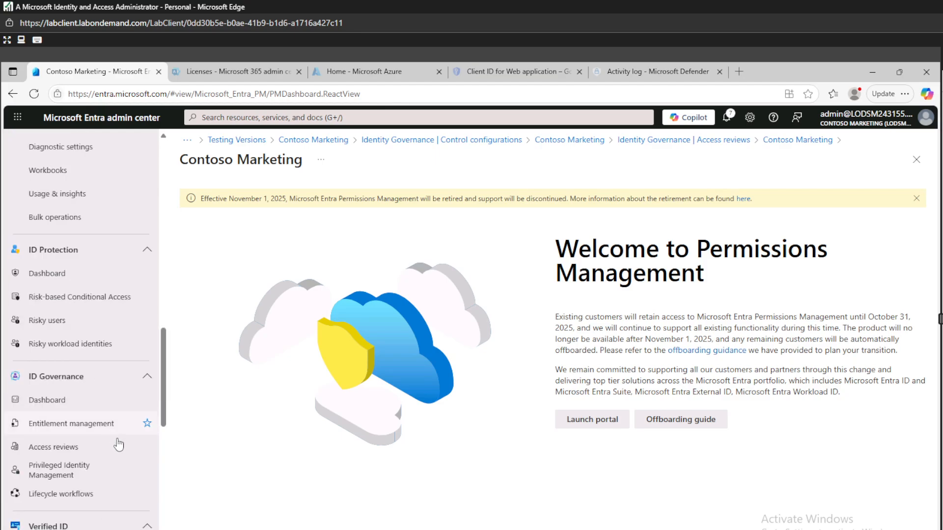
scroll(122, 446, up, 10)
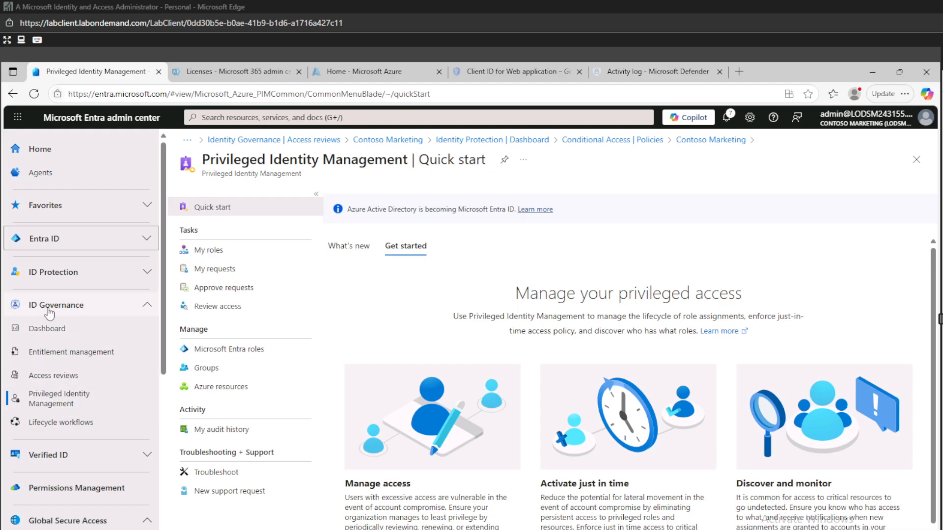
Step: Go to Privileged Identity Management and choose to manage Microsoft Entra roles
click(59, 399)
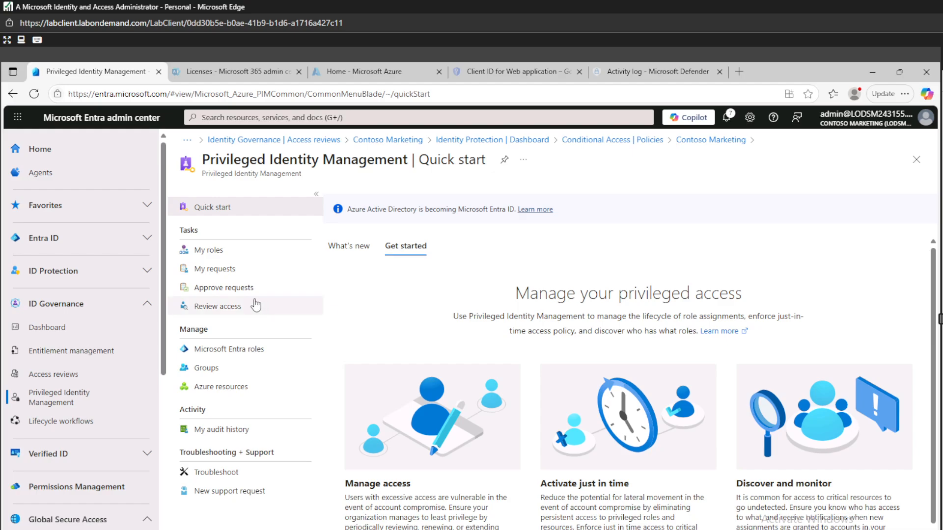
click(233, 350)
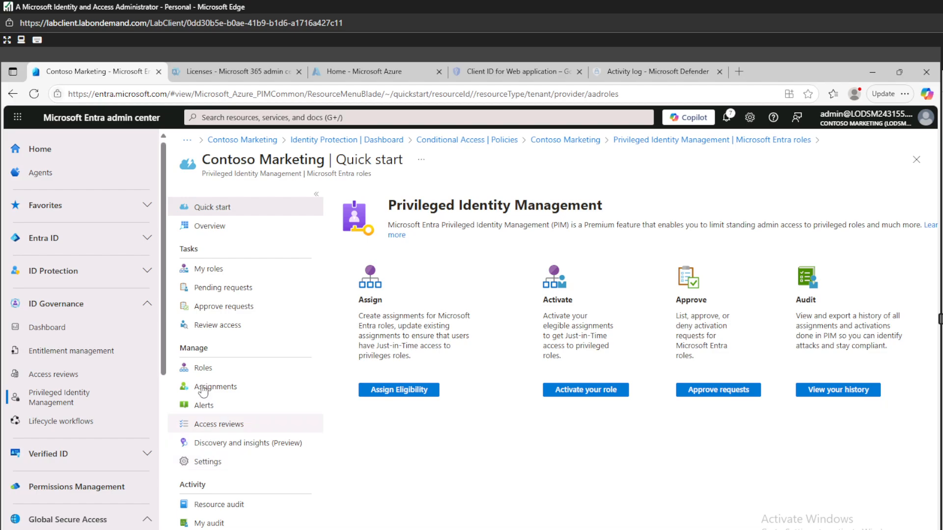
Step: Filter PIM Settings by 'compliance' and open the Compliance Administrator role settings
click(209, 465)
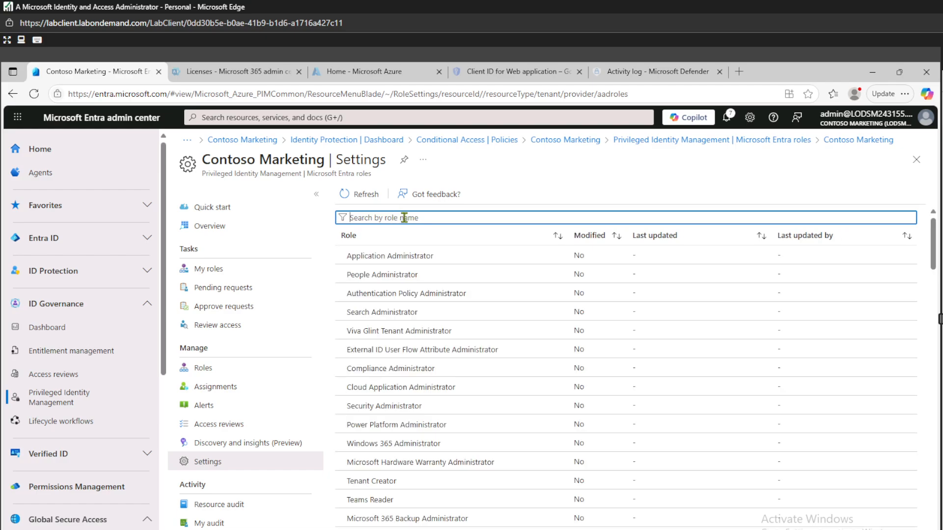
text(co)
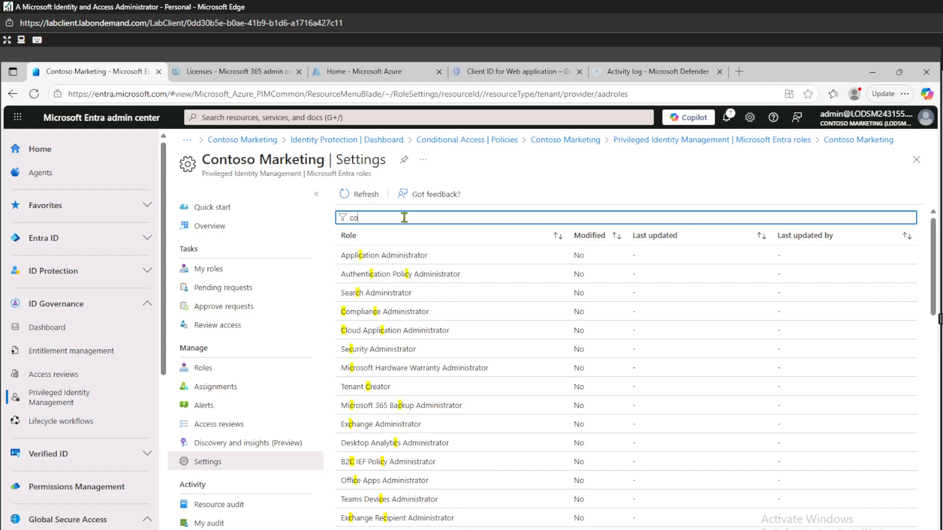
text(mpli)
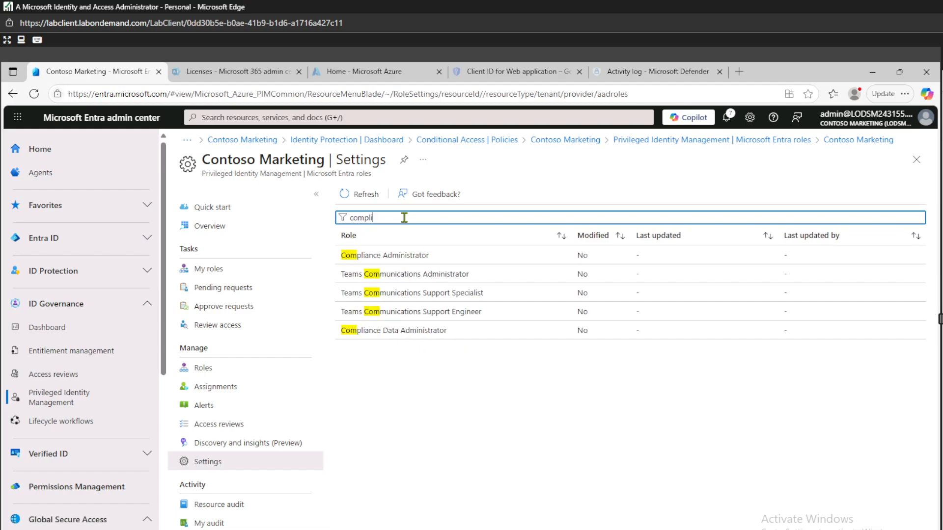
text(ance)
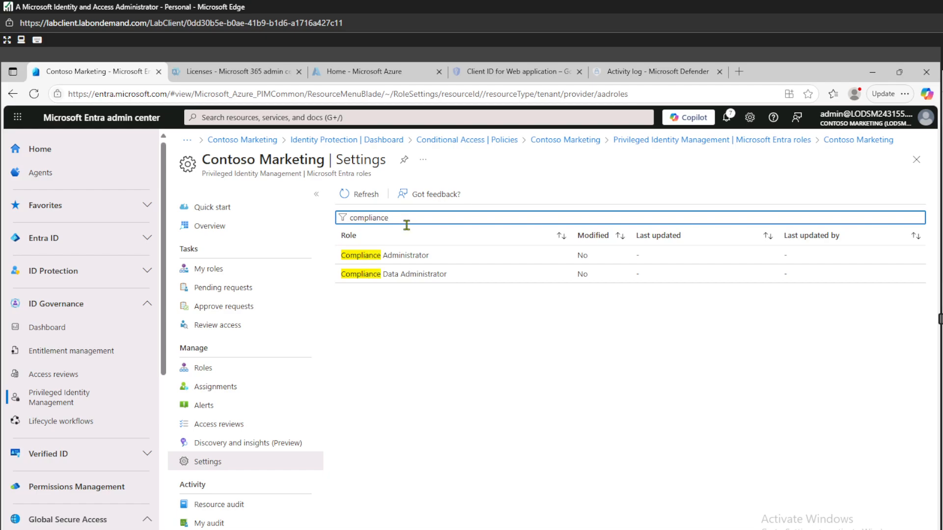
click(407, 256)
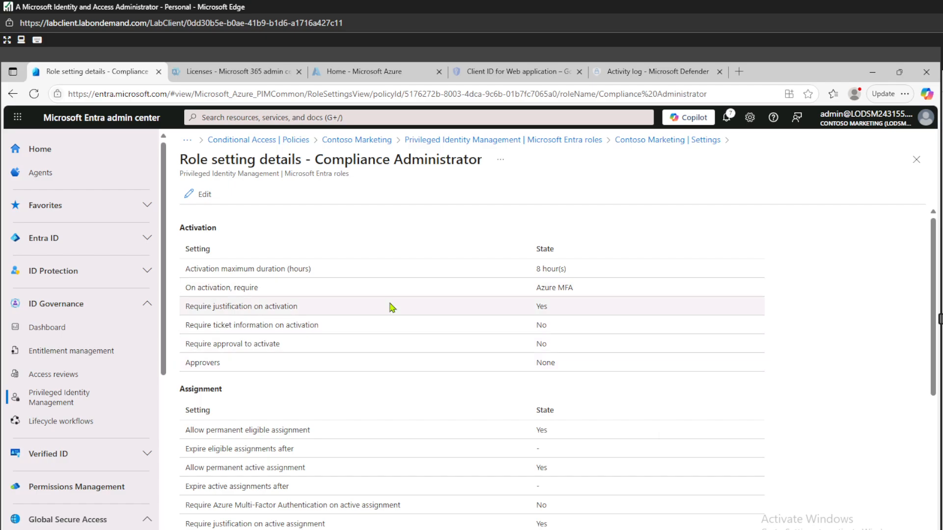
scroll(343, 383, down, 6)
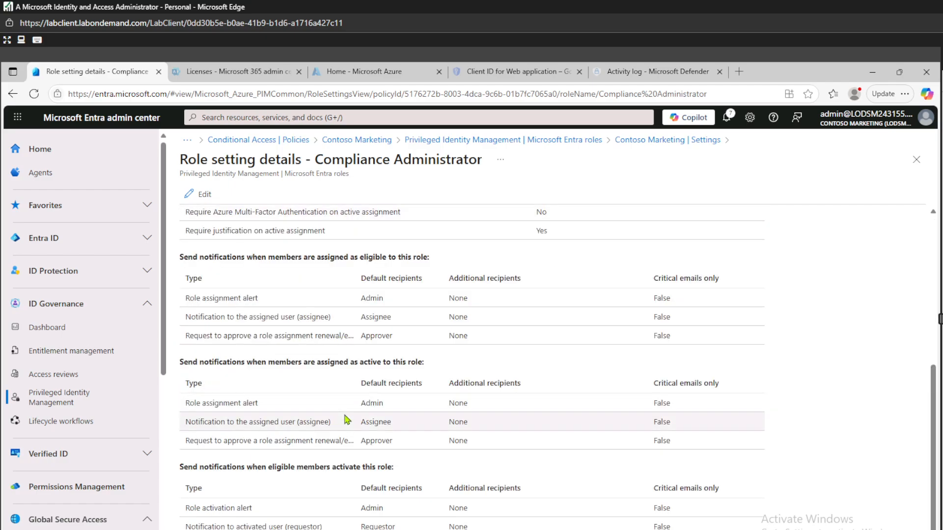
scroll(347, 419, up, 6)
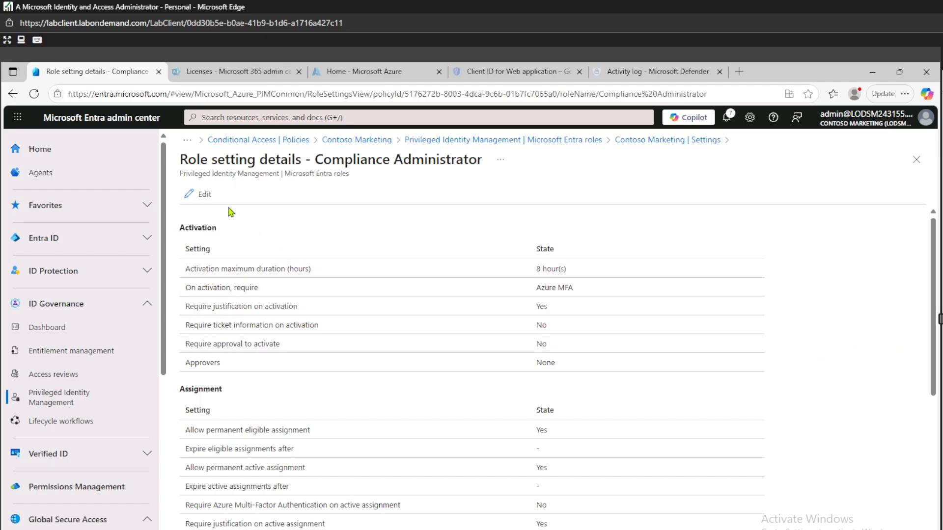
Step: Require approval to activate Compliance Administrator, selecting MOD Administrator as the approver
click(210, 196)
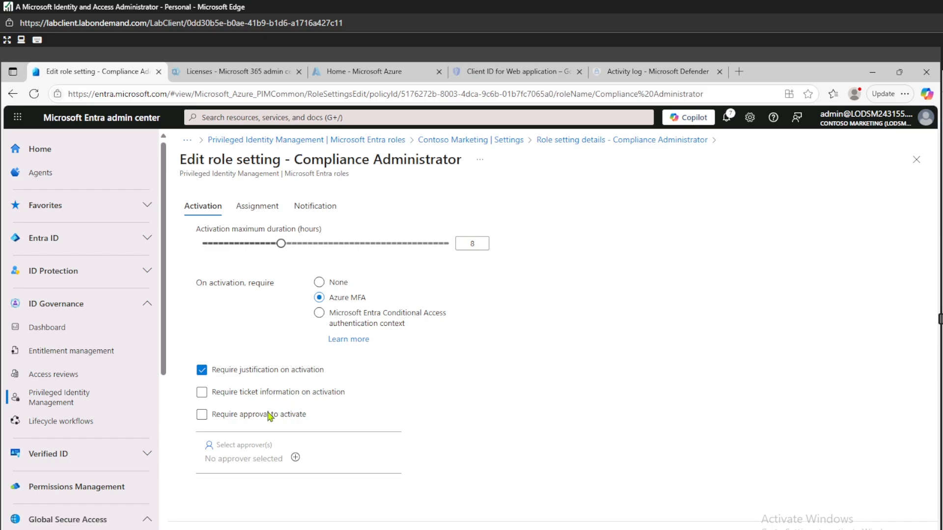
click(202, 415)
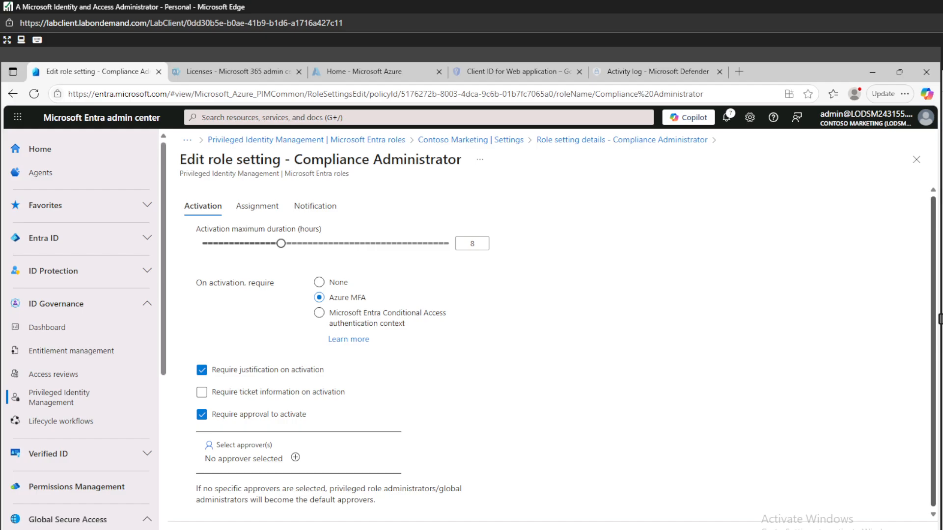
click(247, 459)
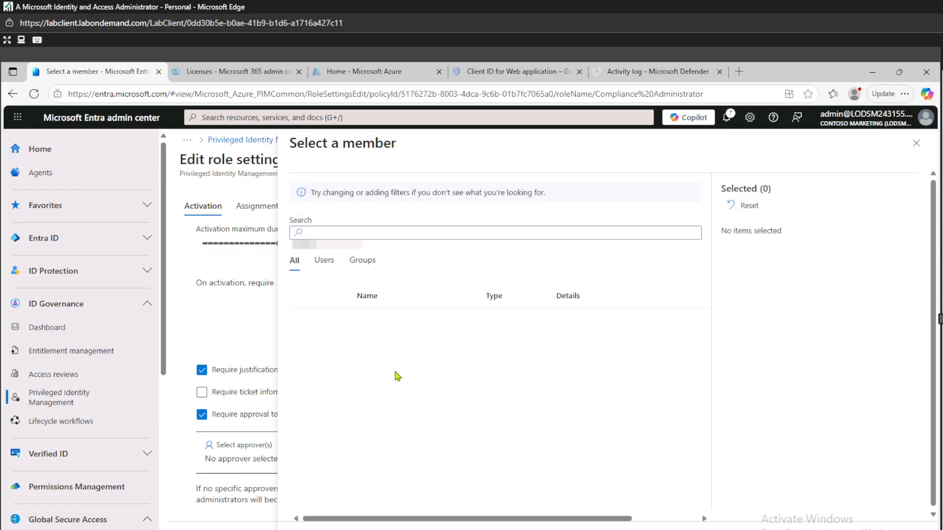
click(330, 234)
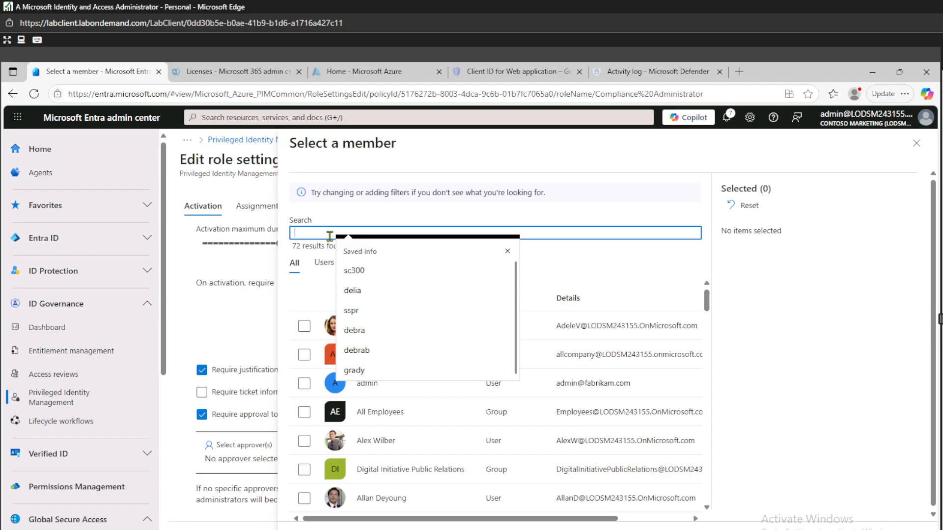
text(mod)
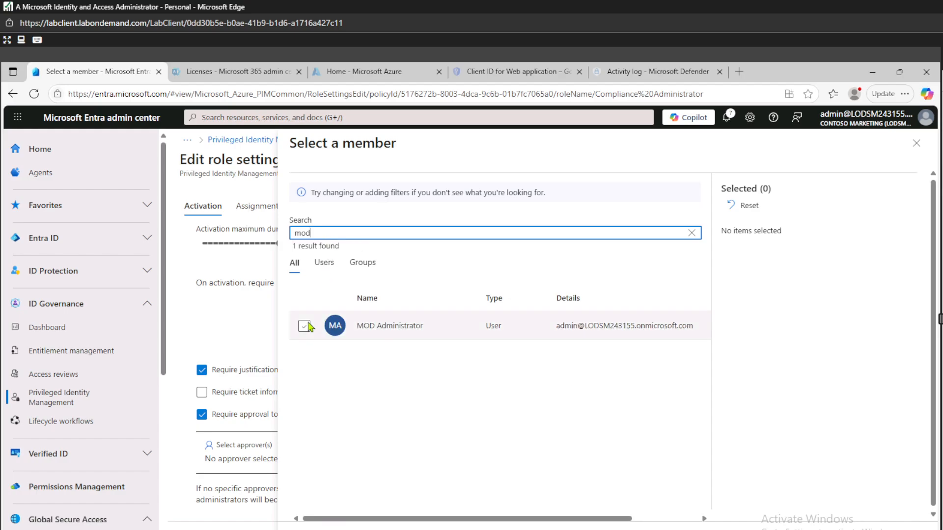
click(307, 325)
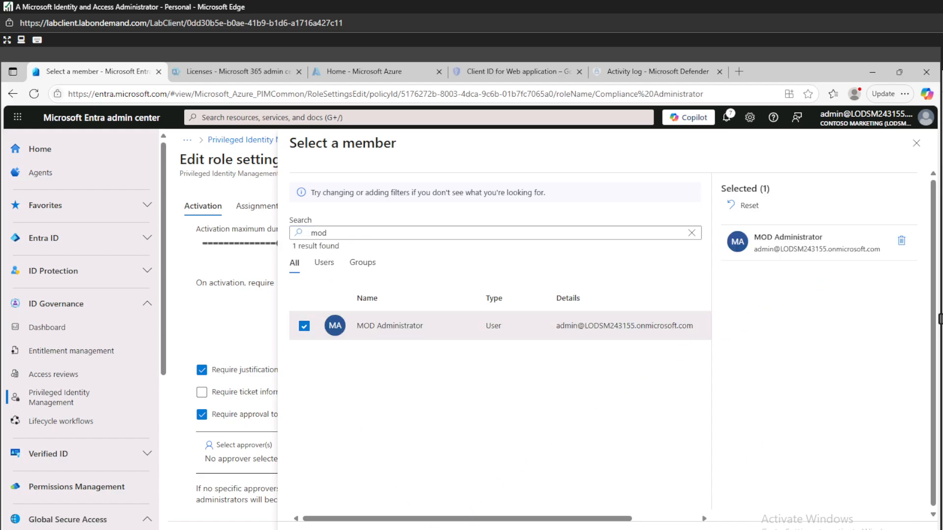
click(379, 524)
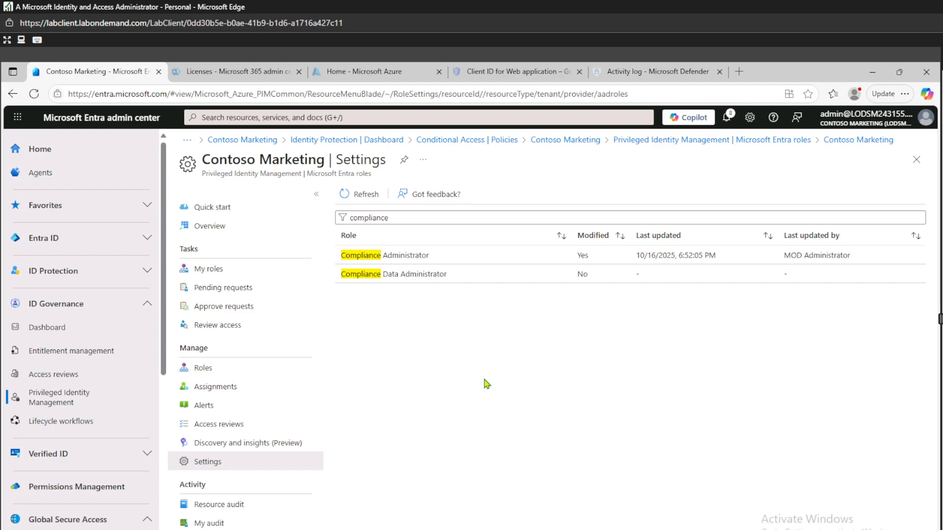
Step: Navigate to Privileged Identity Management > Microsoft Entra roles > Roles
click(48, 406)
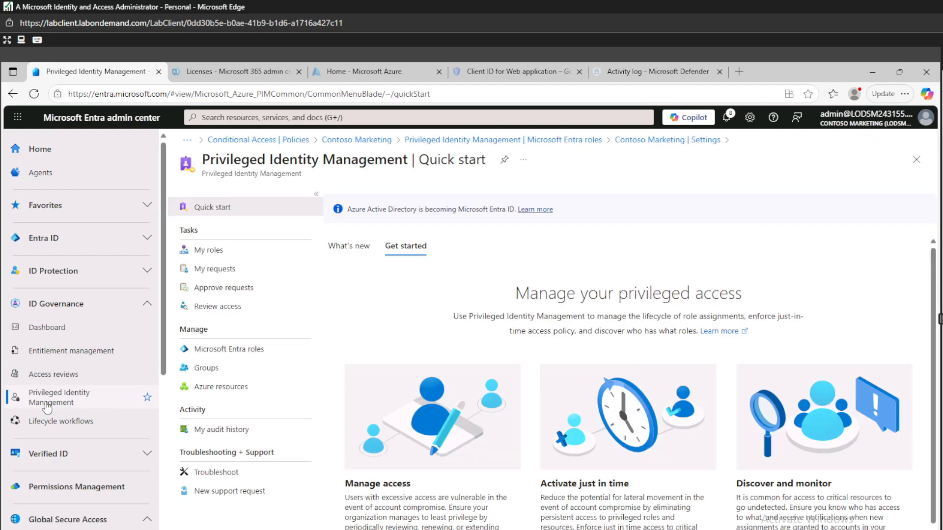
click(233, 350)
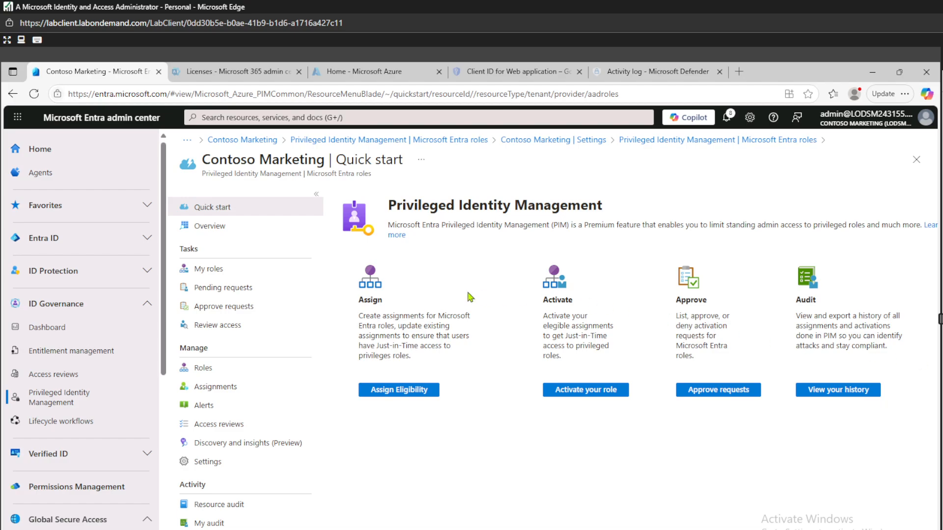
click(203, 373)
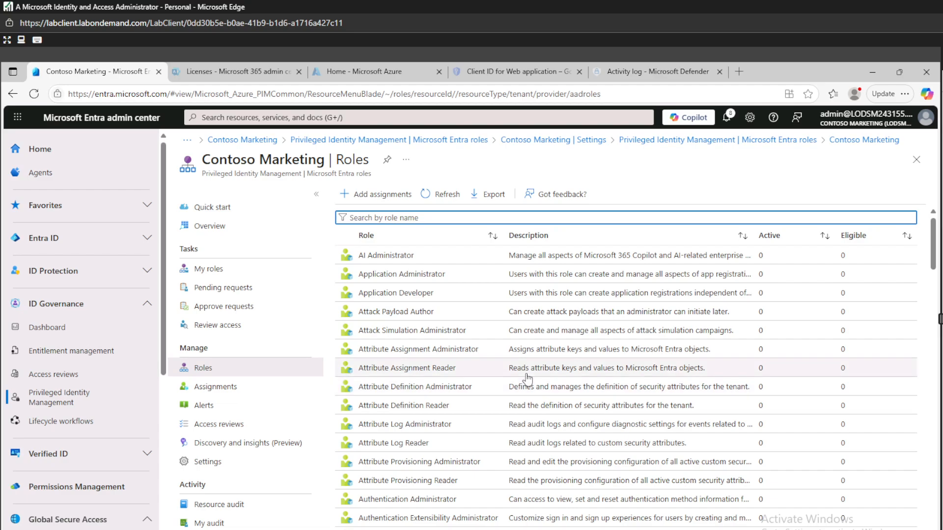
Step: Start a new assignment with Compliance Administrator as the role and open the member picker
click(393, 195)
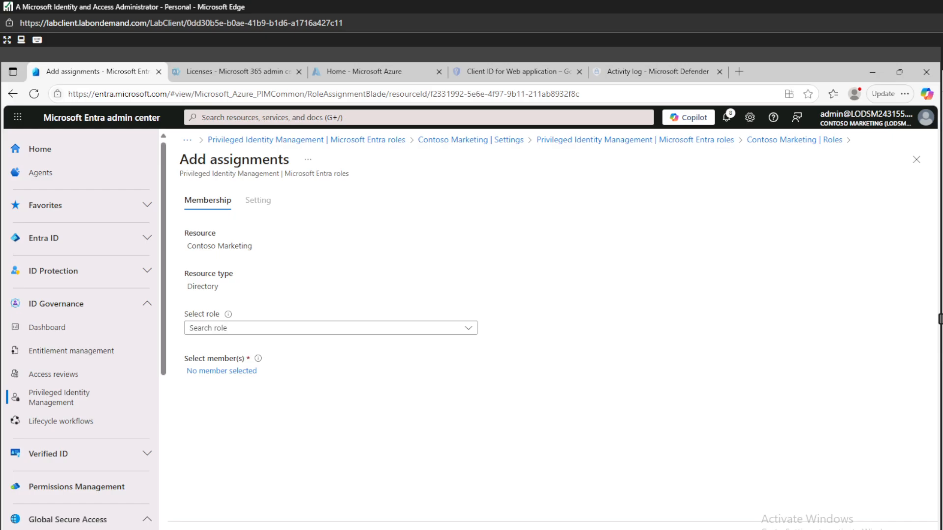
click(211, 329)
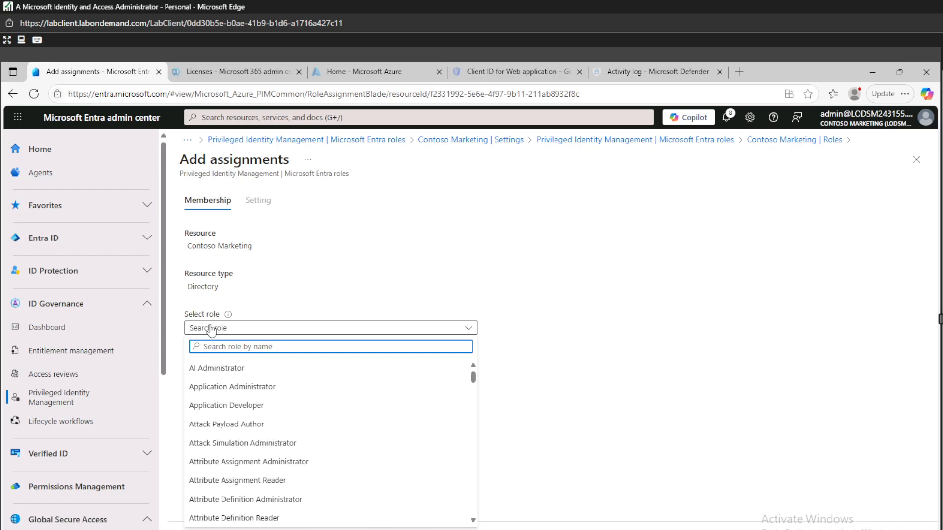
text(compl)
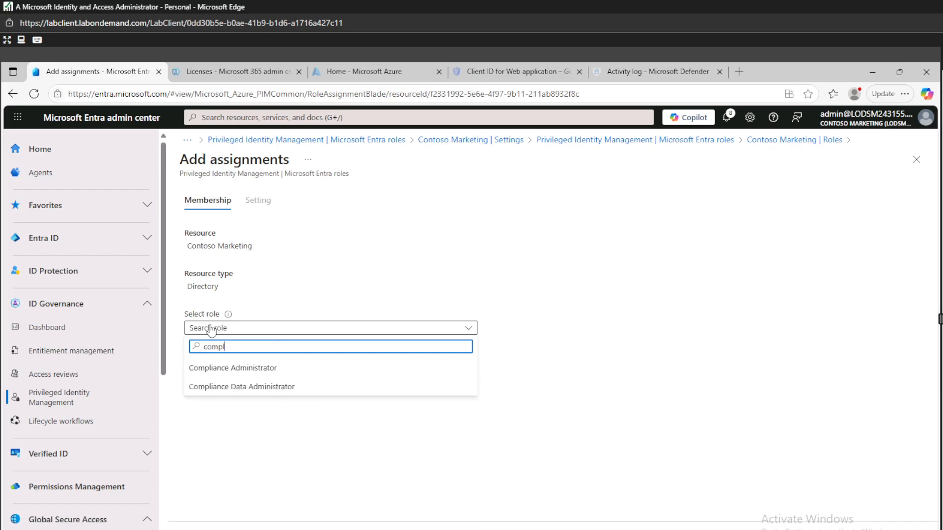
click(230, 369)
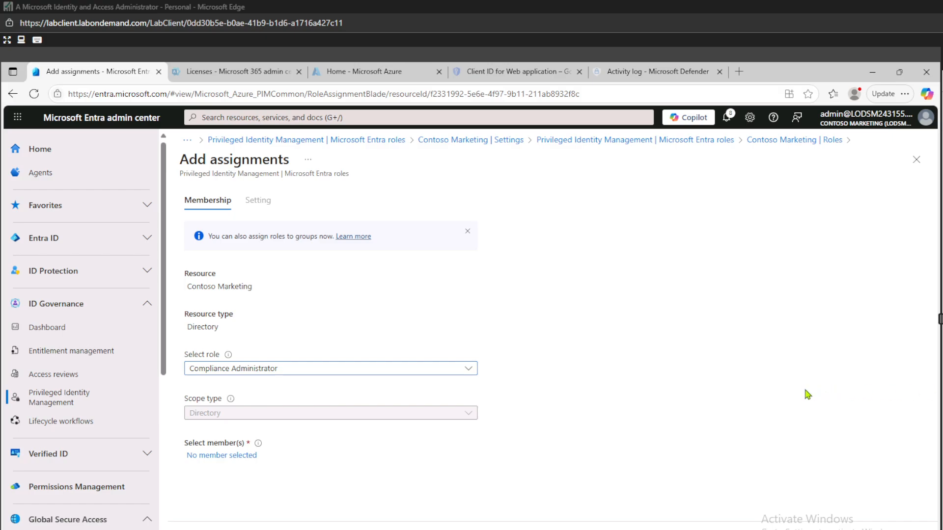
click(207, 456)
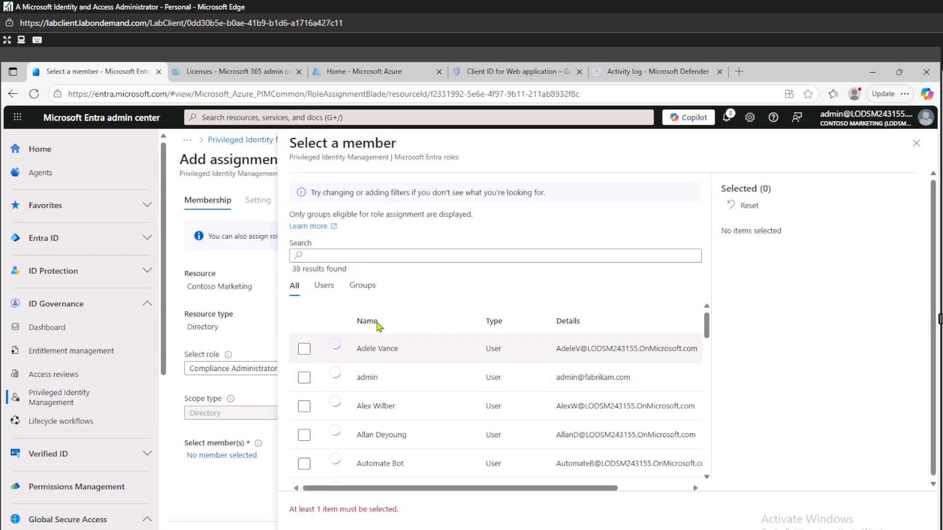
Step: Search for the lab user by first name and select them as the only member
click(386, 252)
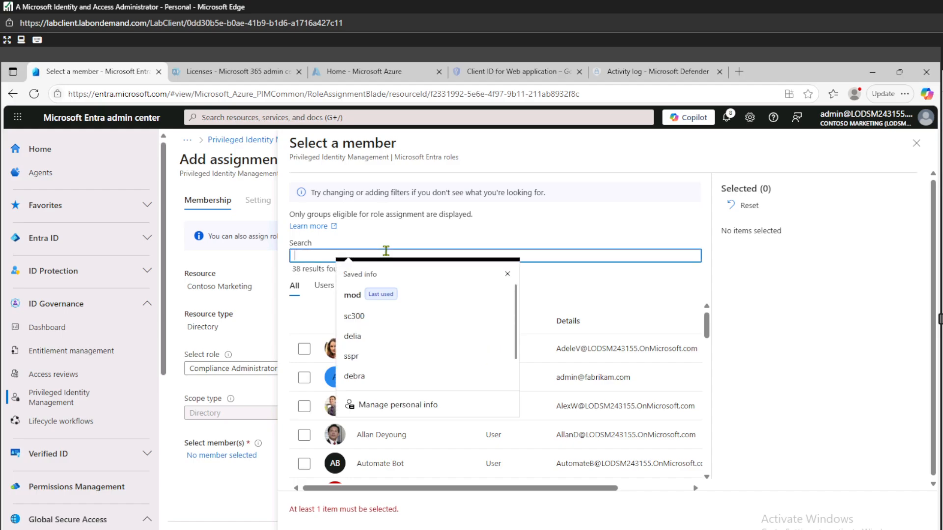
text(mir)
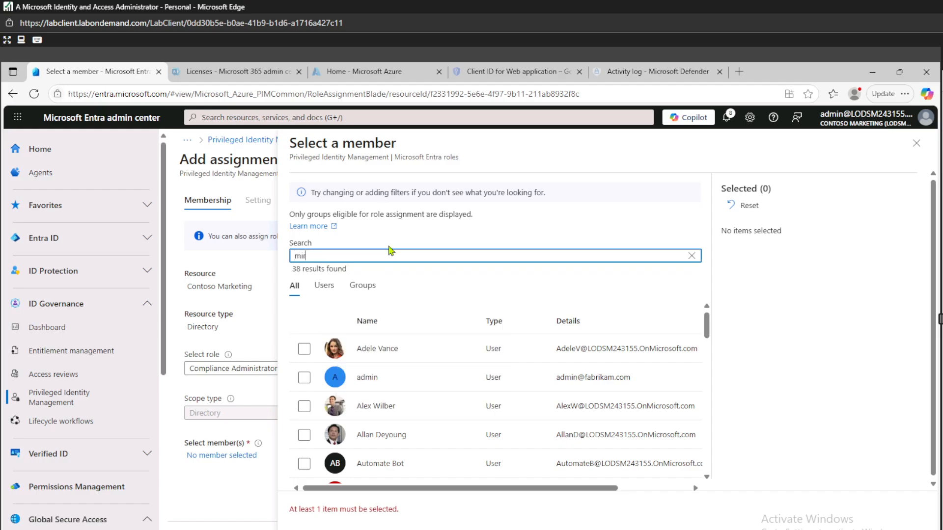
text(iam)
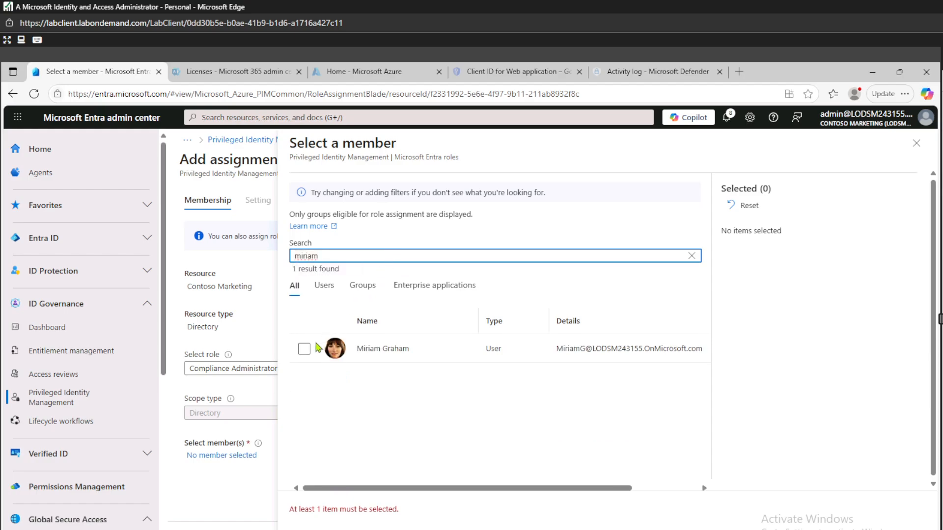
click(304, 349)
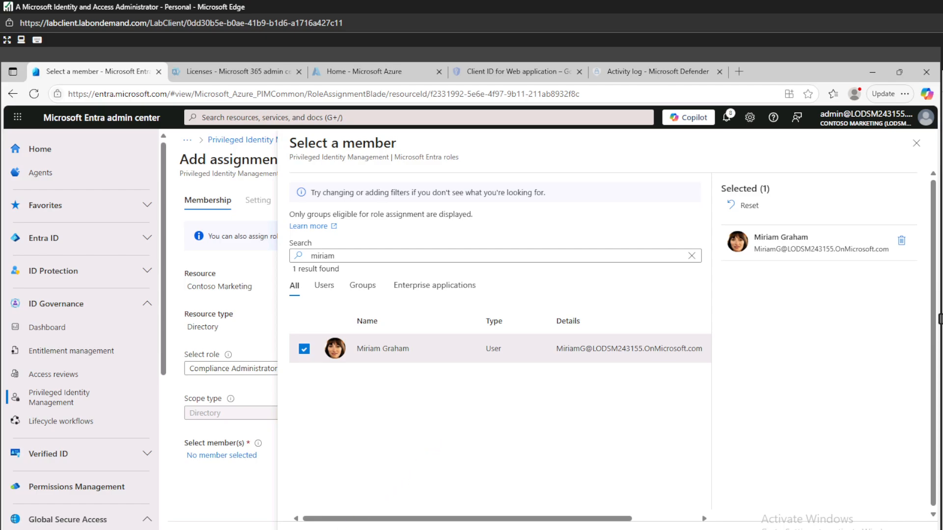
click(311, 529)
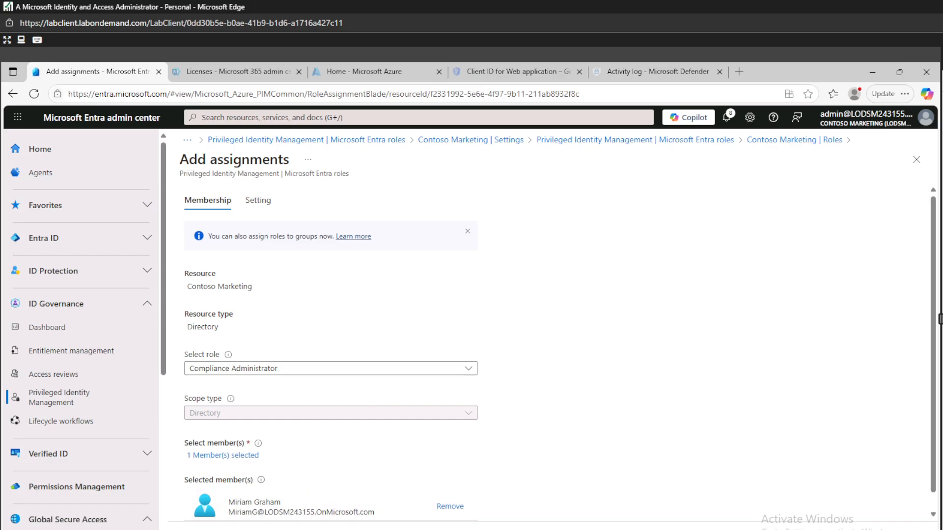
Step: Proceed to the assignment Setting tab
click(212, 529)
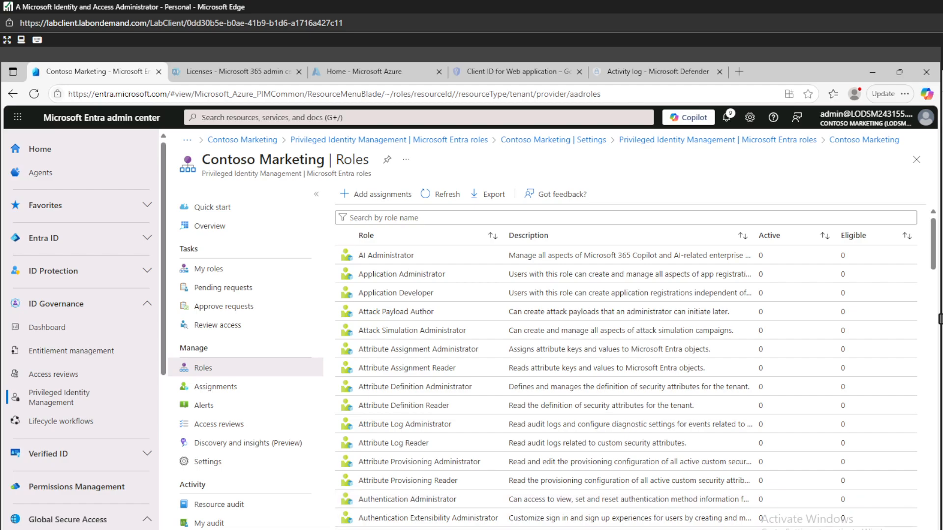
Step: Open a new Edge InPrivate window and load entra.microsoft.com
right_click(456, 529)
click(445, 486)
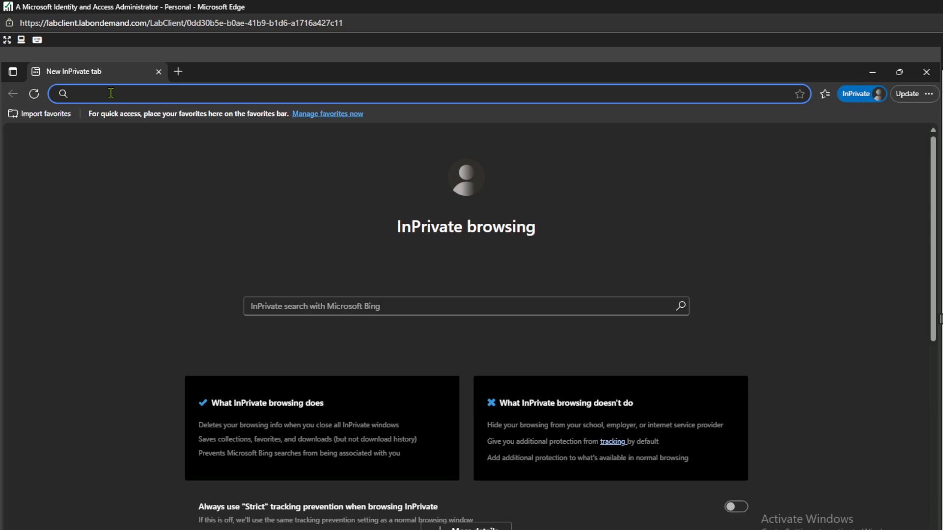
text(entra.microsoft.com/#view/Microsoft_AAD_IAM/EntraLanding.ReactView)
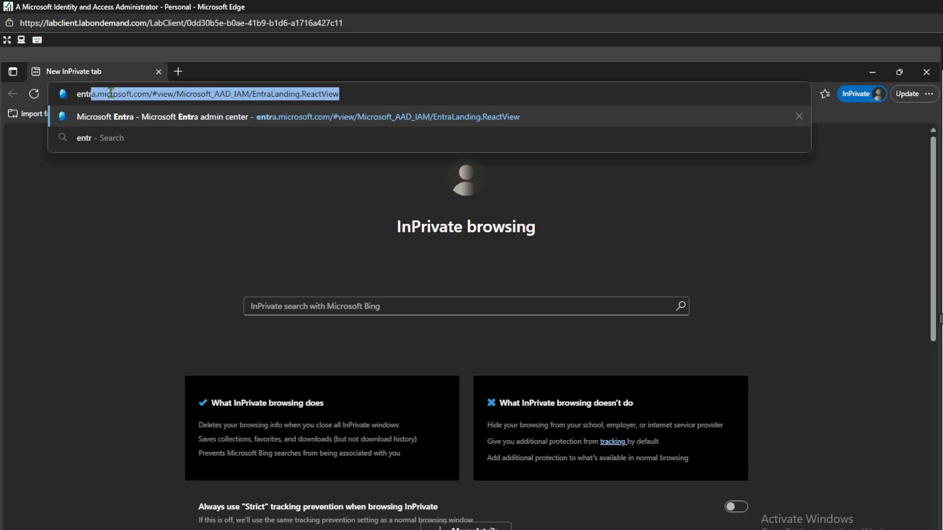
key(End)
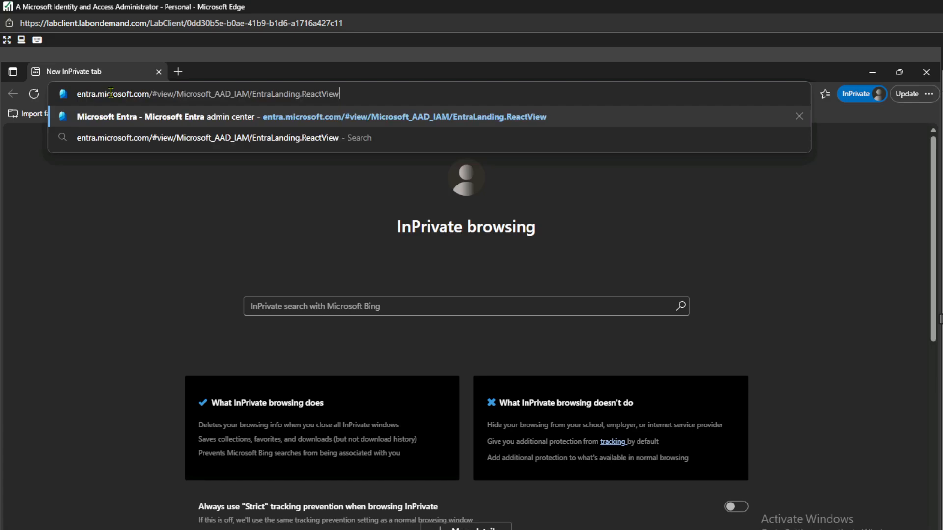
key(BackSpace)
key(BackSpace)
key(BackSpace)
key(BackSpace)
key(BackSpace)
key(BackSpace)
key(BackSpace)
key(BackSpace)
key(BackSpace)
key(BackSpace)
key(BackSpace)
key(BackSpace)
key(BackSpace)
key(BackSpace)
key(BackSpace)
key(BackSpace)
key(BackSpace)
key(BackSpace)
key(BackSpace)
key(BackSpace)
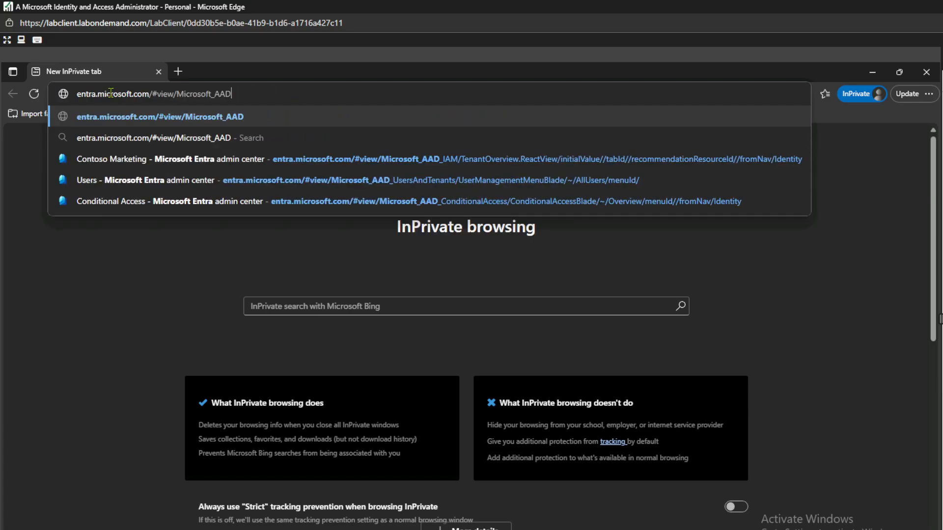
key(BackSpace)
key(BackSpace)
key(BackSpace)
key(BackSpace)
key(BackSpace)
key(BackSpace)
key(BackSpace)
key(BackSpace)
key(BackSpace)
key(BackSpace)
key(BackSpace)
key(BackSpace)
key(BackSpace)
key(BackSpace)
key(BackSpace)
key(BackSpace)
key(BackSpace)
key(BackSpace)
key(BackSpace)
key(BackSpace)
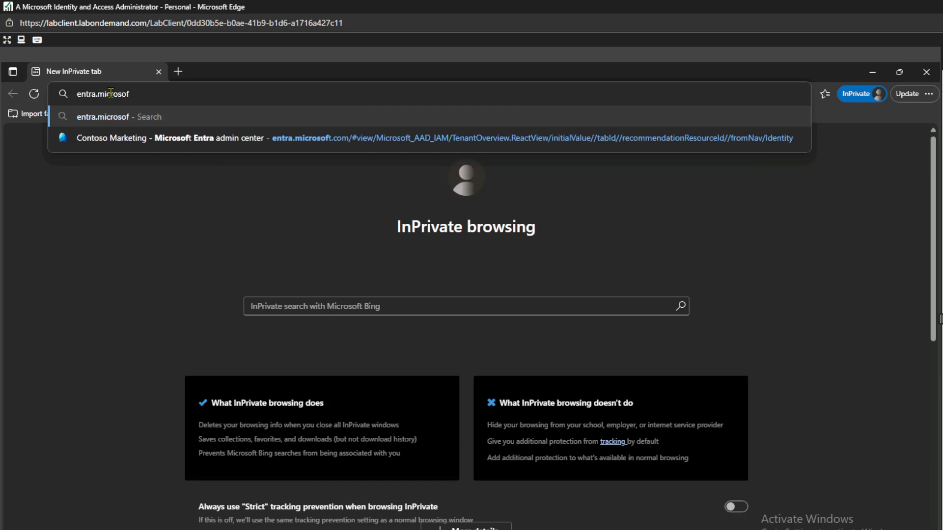
text(t.com)
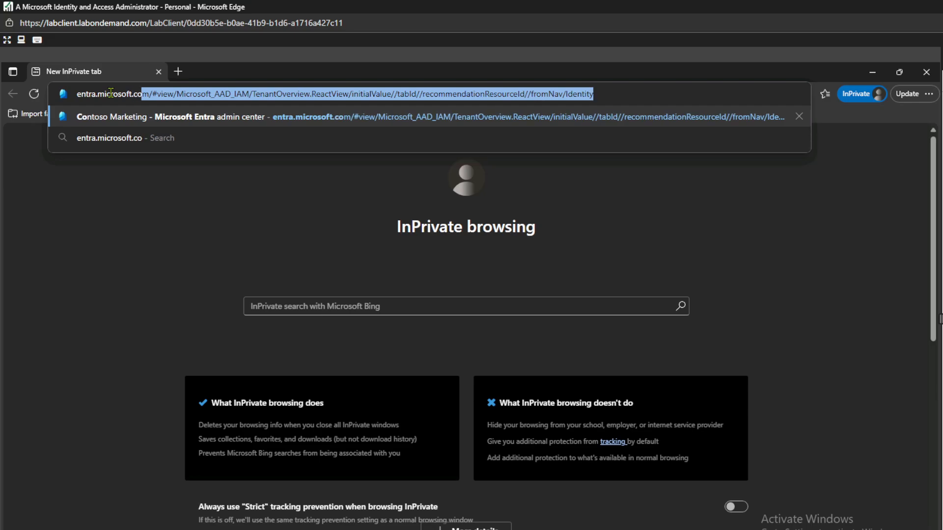
key(Return)
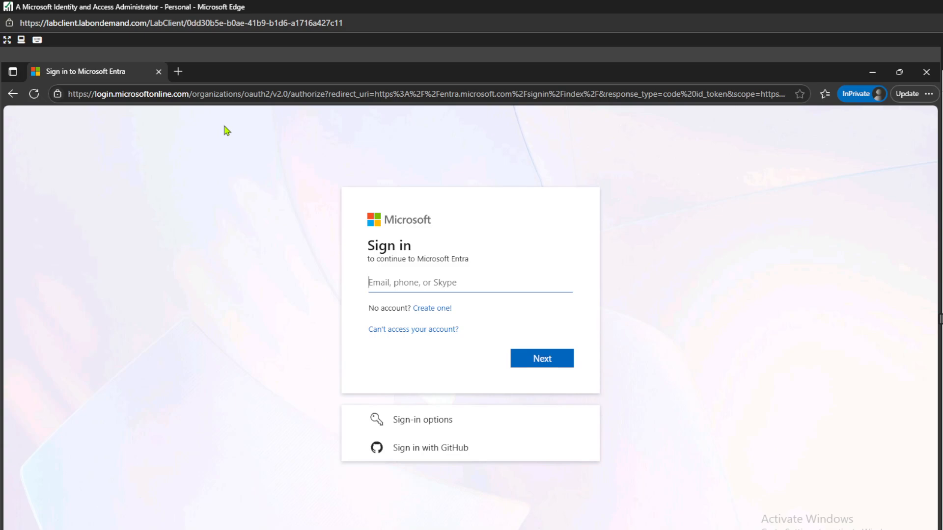
Step: Enter the lab user's sign-in name with the tenant domain pasted from clipboard history
text(miriamg@)
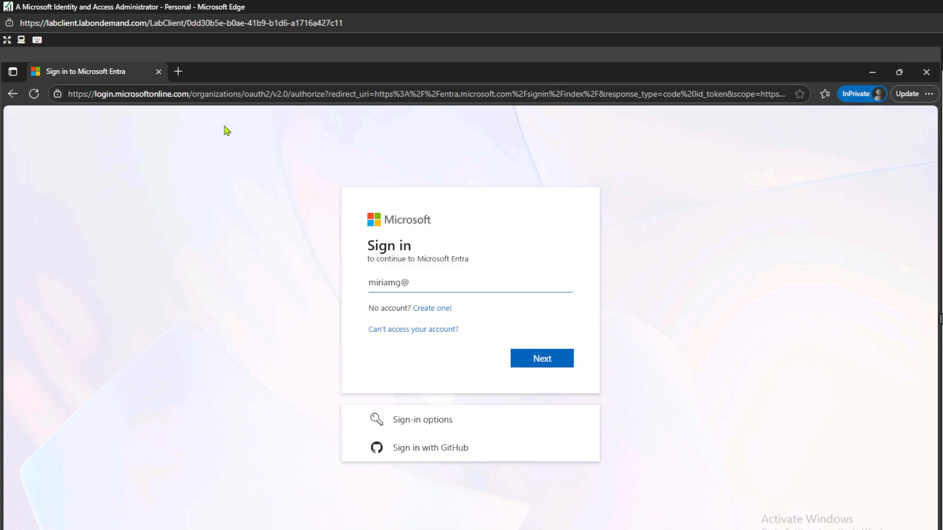
key(super+v)
key(super+v)
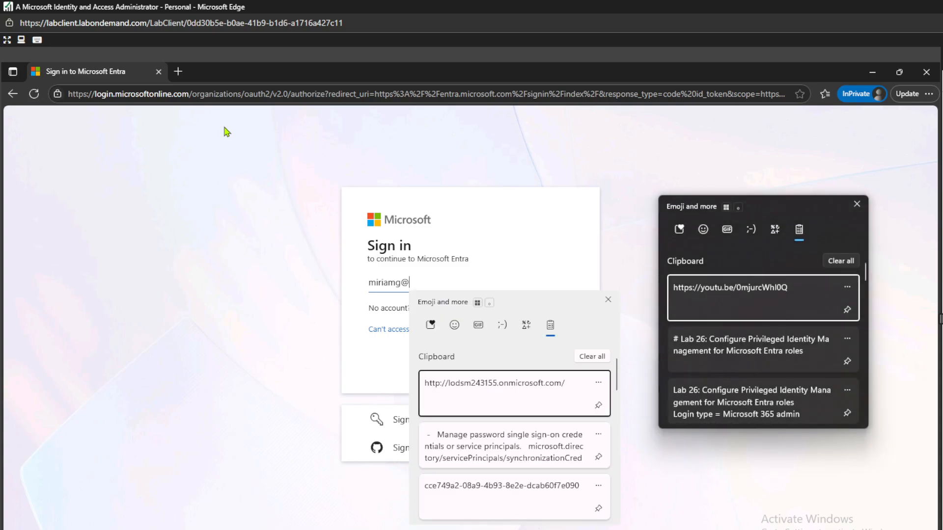
click(533, 395)
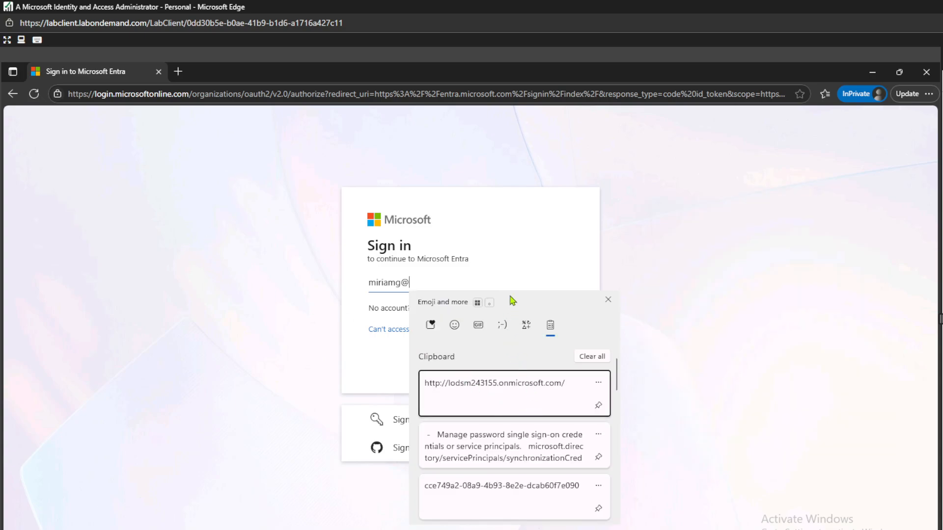
click(495, 400)
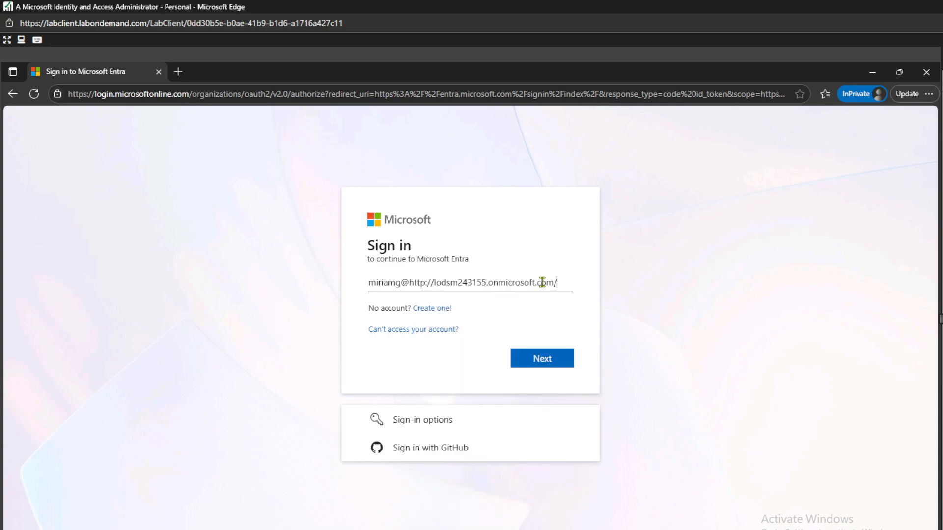
key(BackSpace)
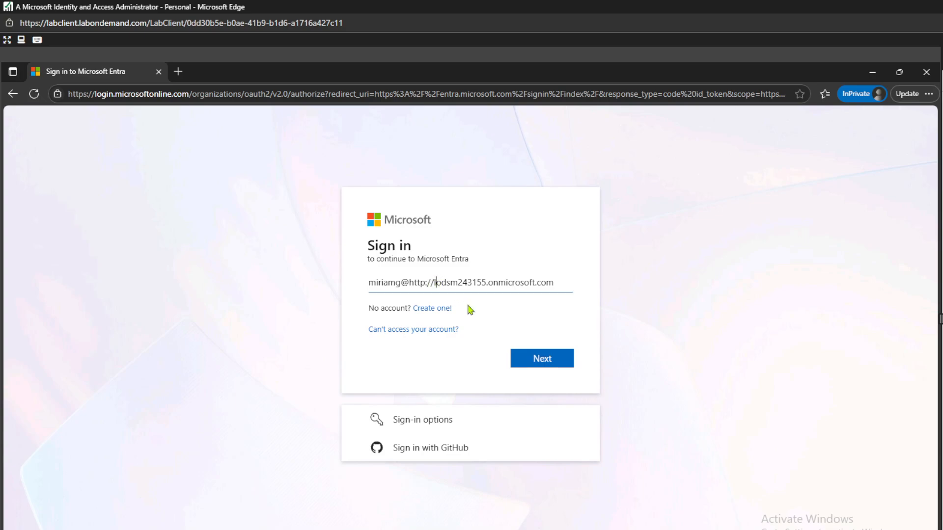
key(BackSpace)
key(BackSpace)
key(BackSpace)
key(BackSpace)
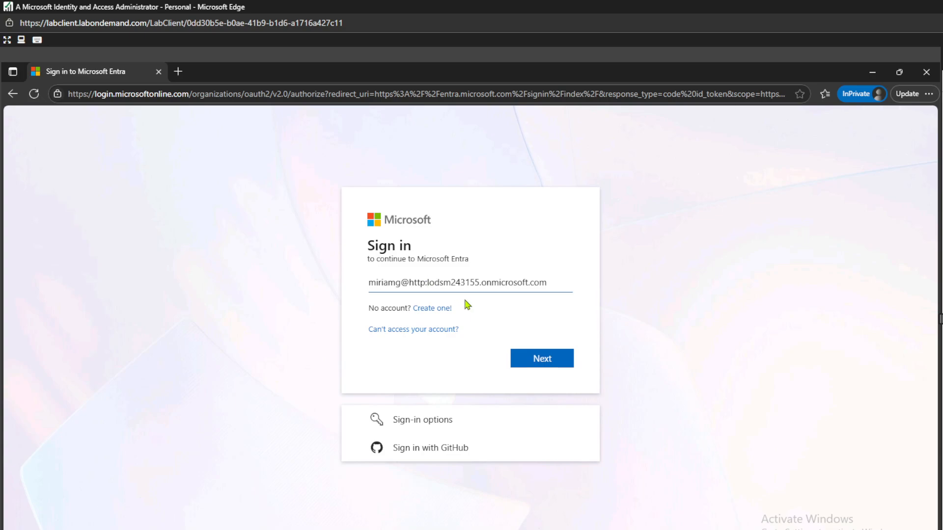
key(BackSpace)
key(BackSpace)
key(BackSpace)
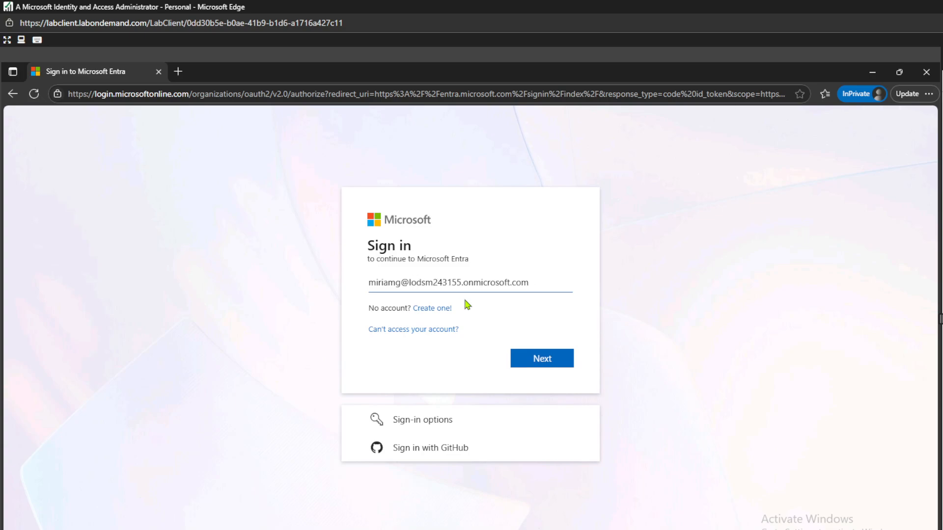
click(551, 366)
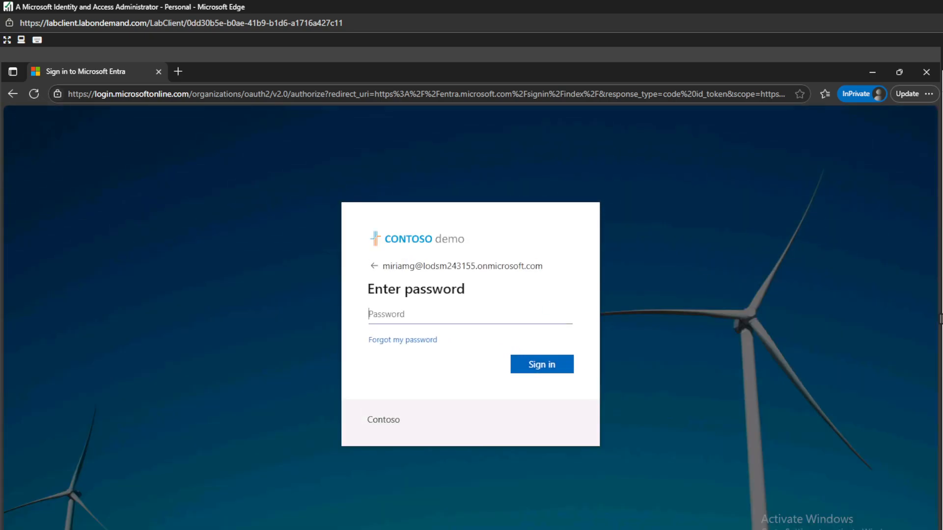
Step: Sign in with the lab user's password, skip security setup, and decline staying signed in
text(••••••••••••••••••••••••••••••••)
click(545, 366)
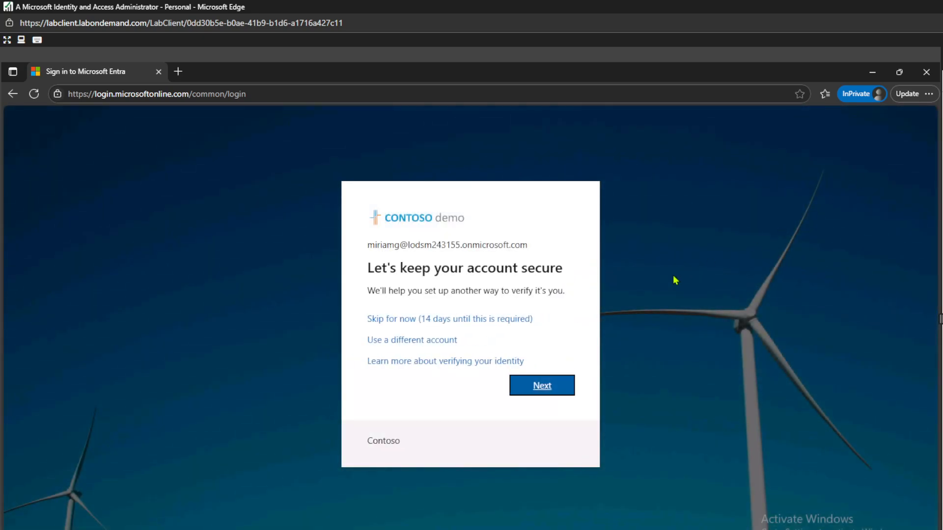
click(480, 320)
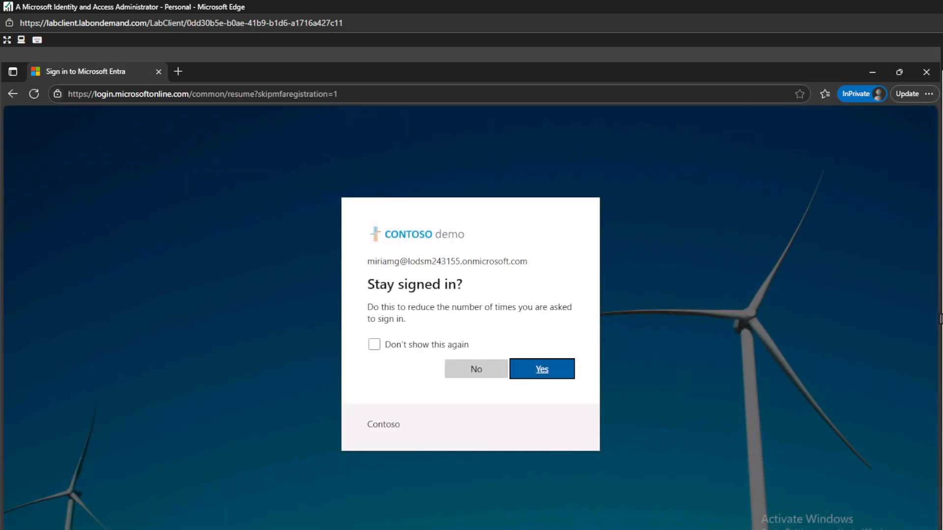
click(396, 345)
click(480, 375)
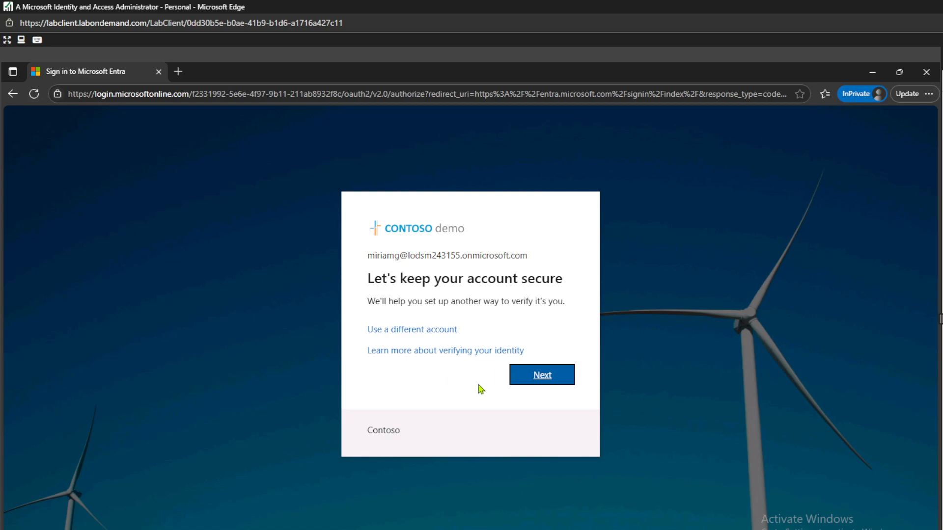
click(540, 376)
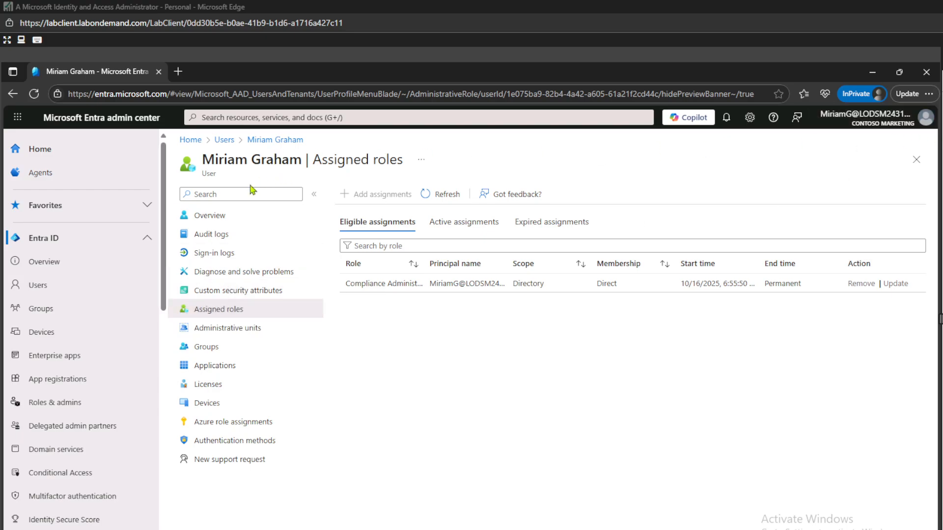
Step: Open the lab user's Assigned roles and view the eligible, permanent Compliance Administrator row
click(50, 287)
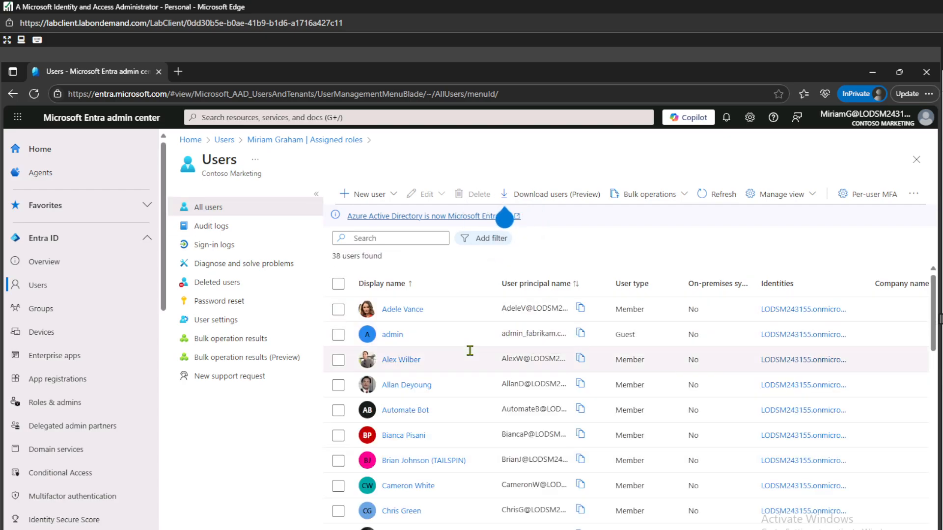
scroll(470, 351, down, 5)
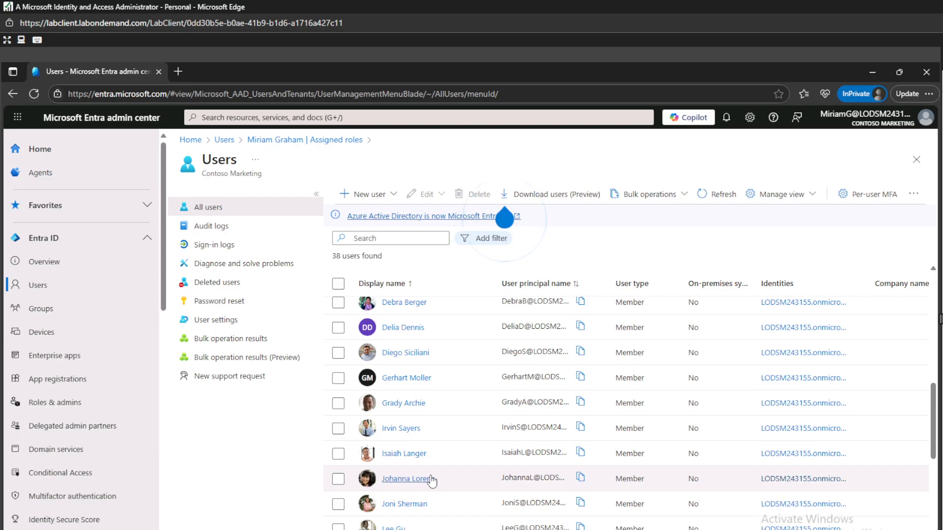
scroll(429, 479, down, 3)
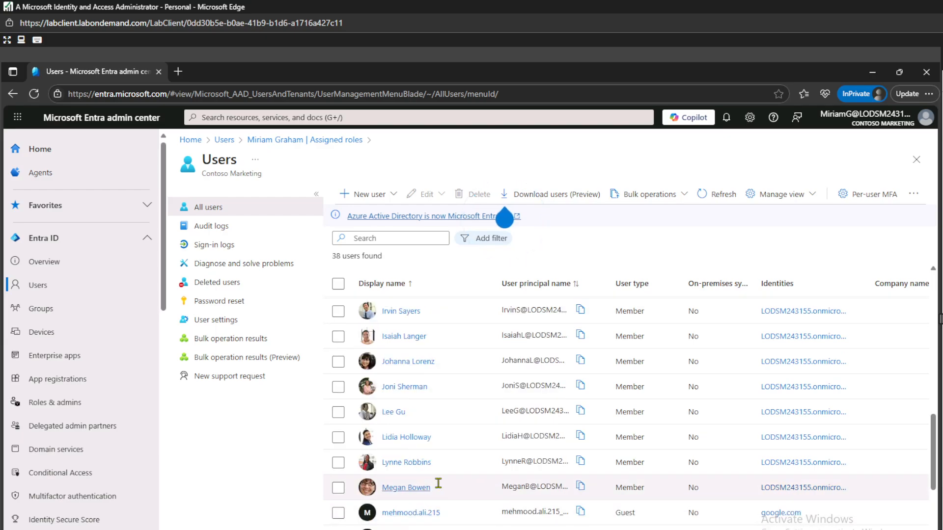
click(408, 529)
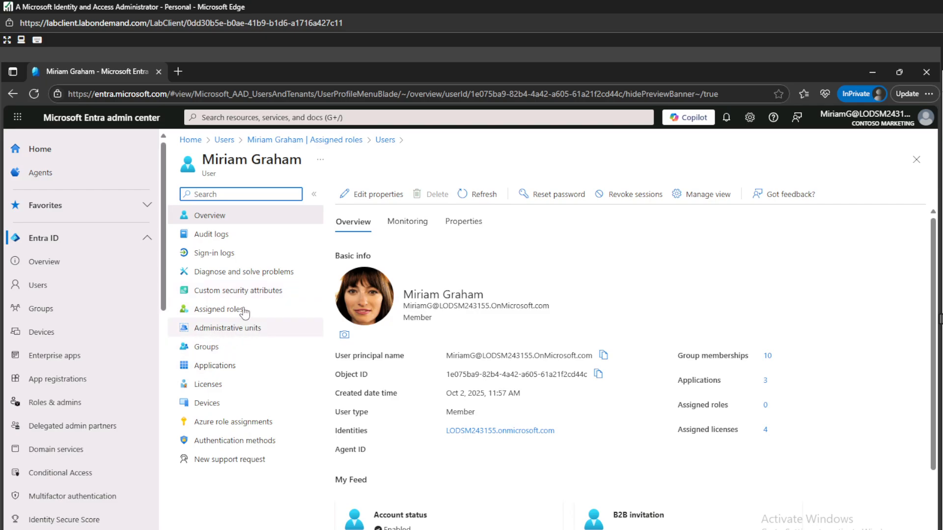
click(225, 310)
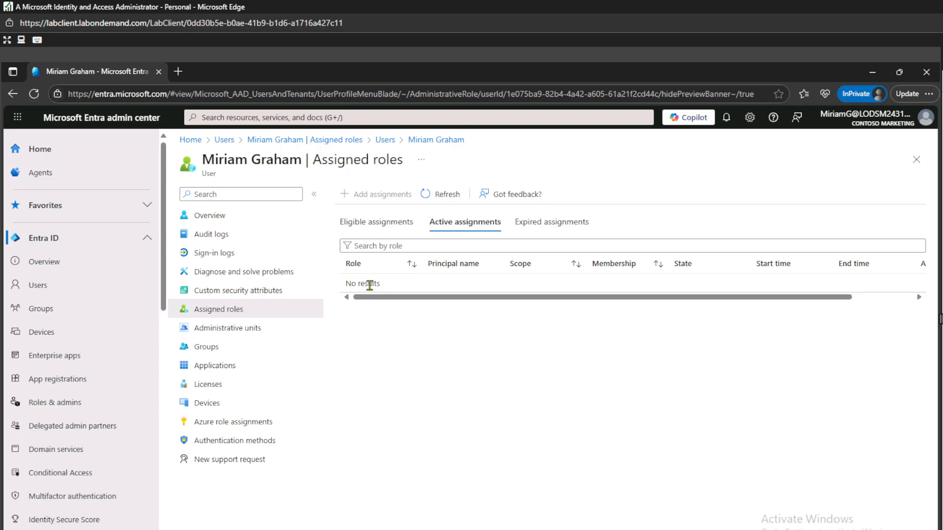
click(375, 226)
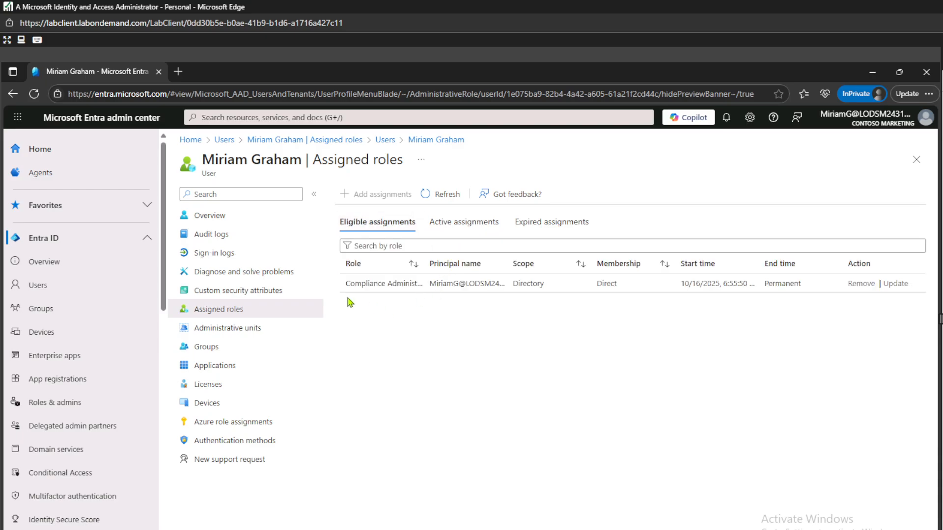
drag(346, 285, 422, 283)
click(431, 360)
Step: Go to PIM My roles under ID Governance and begin activating Compliance Administrator
scroll(61, 423, down, 10)
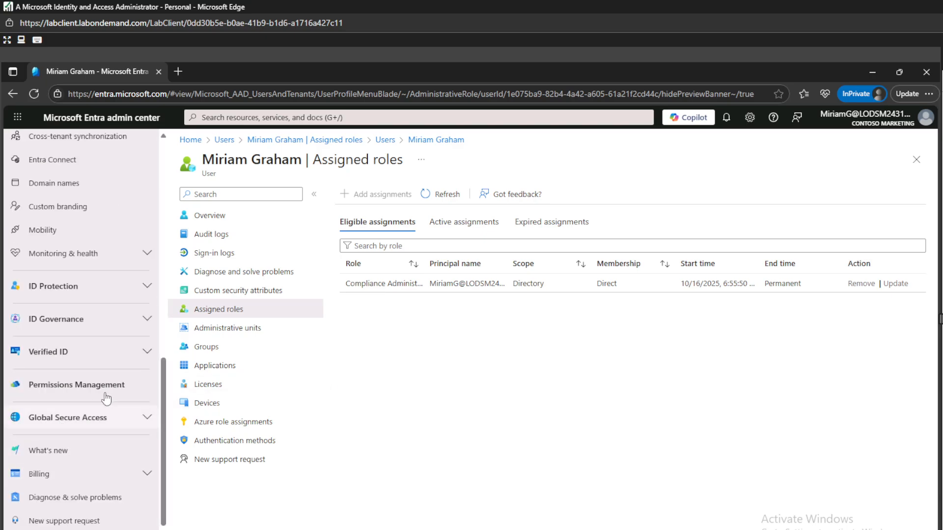
click(87, 322)
click(70, 416)
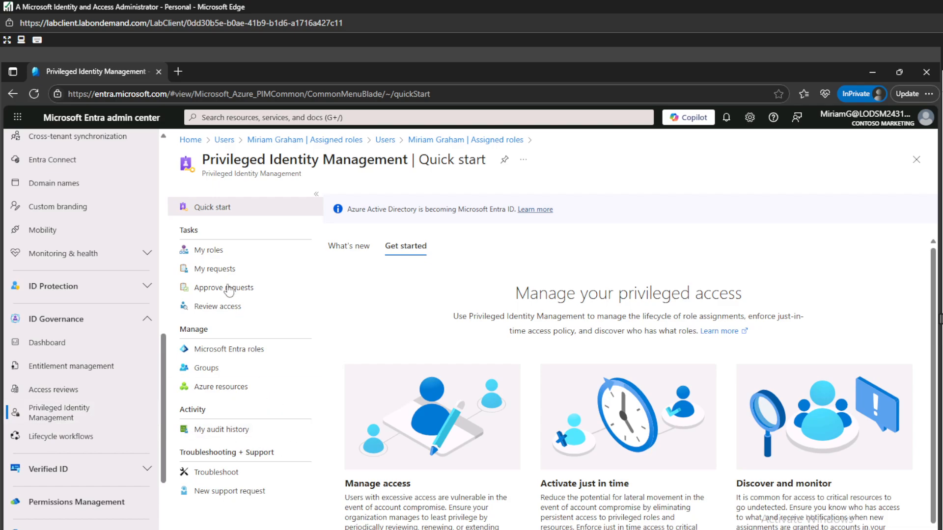
click(216, 250)
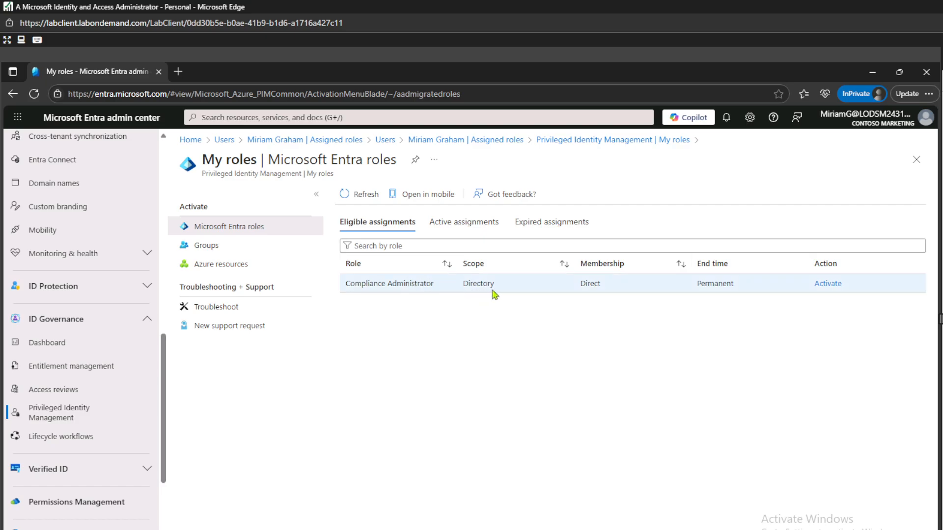
click(832, 286)
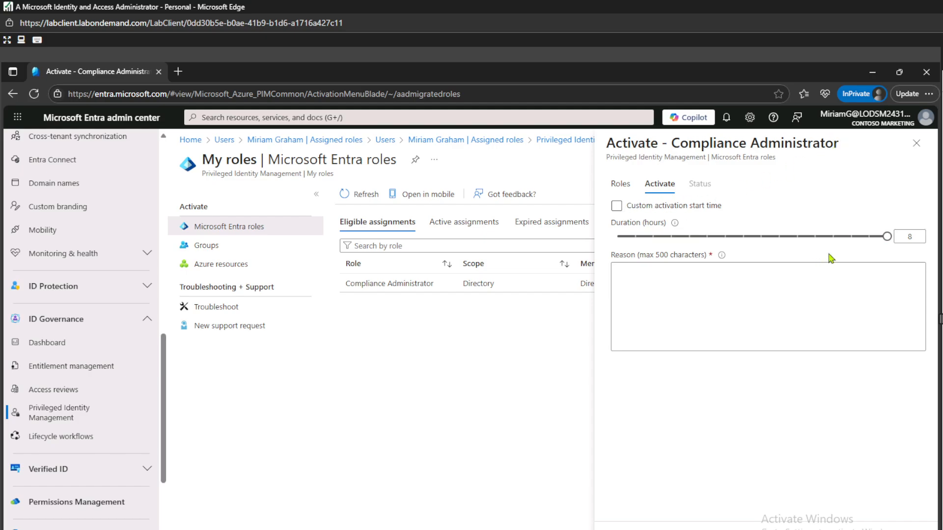
Step: Set the activation duration slider to about 1 hour
click(880, 242)
drag(826, 242, 654, 241)
drag(723, 241, 903, 257)
click(777, 280)
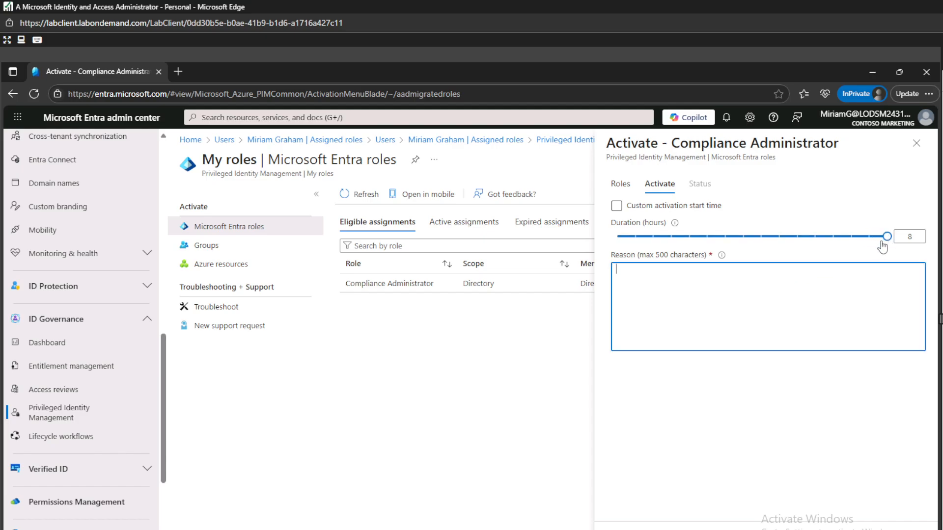
drag(887, 240, 635, 239)
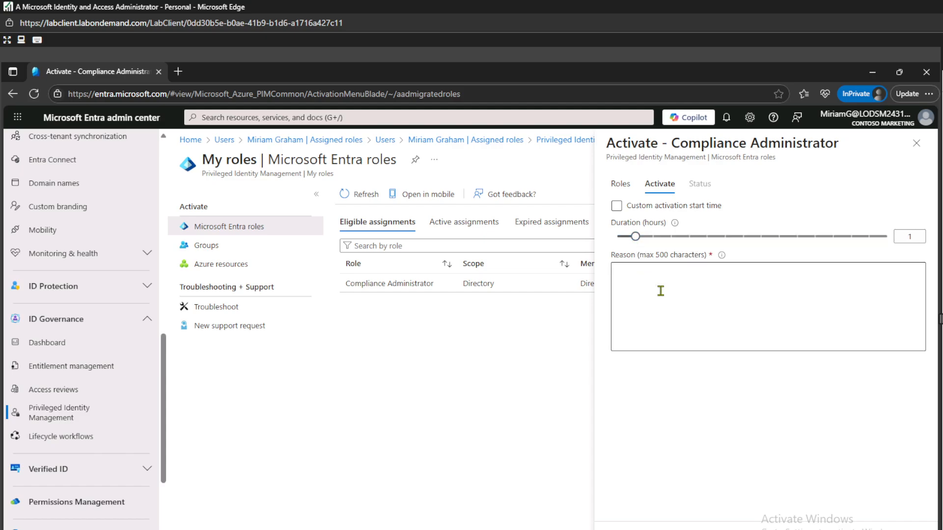
Step: Enter 'Testing' as the reason and review the role details for Contoso Marketing
click(707, 305)
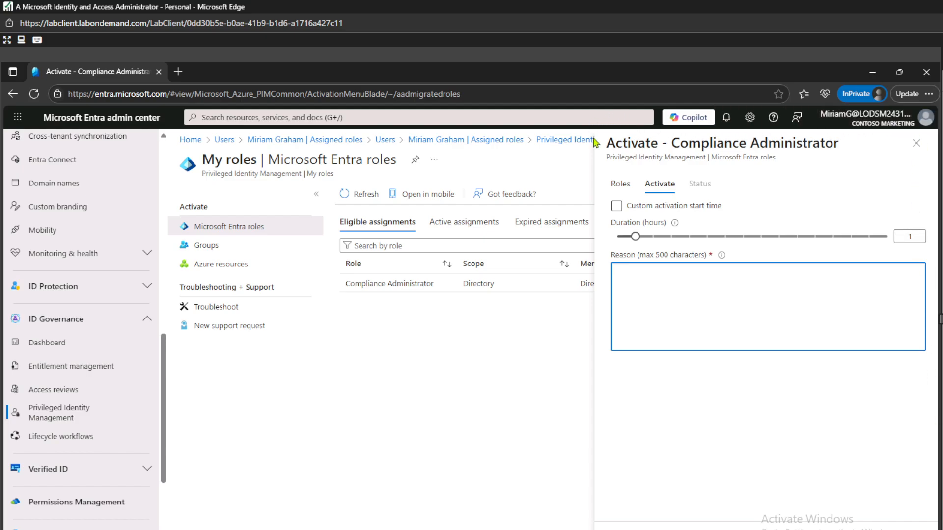
click(633, 205)
click(620, 205)
click(721, 290)
text(Testing)
click(716, 450)
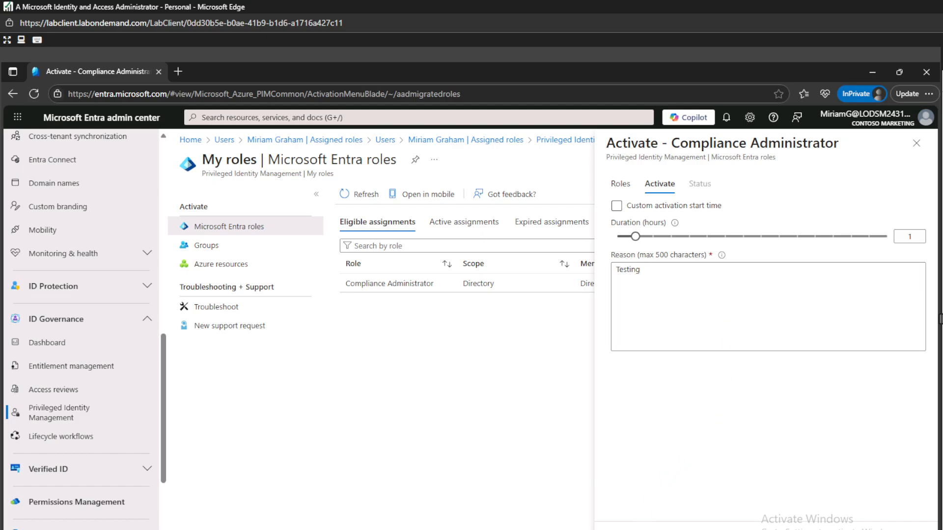
click(620, 187)
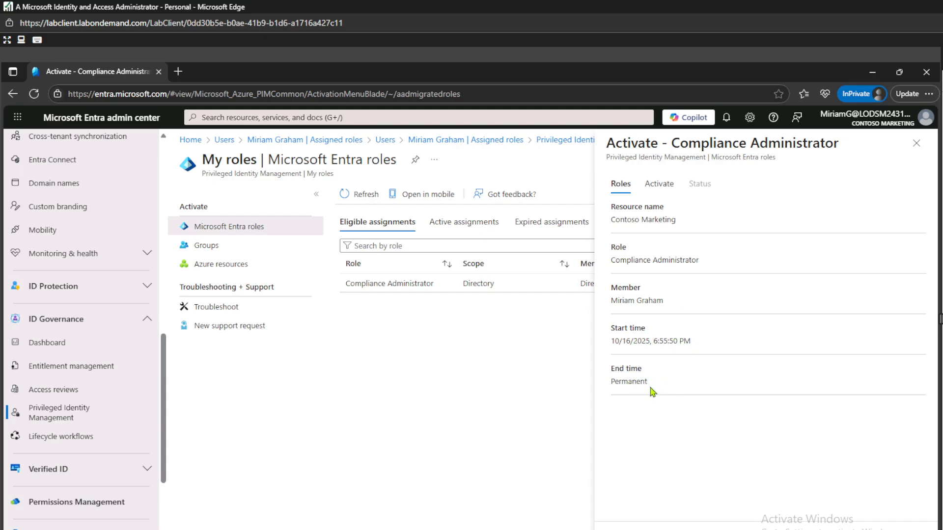
Step: Return to the Activate form, leave custom start time off, and submit the 1-hour activation
click(663, 186)
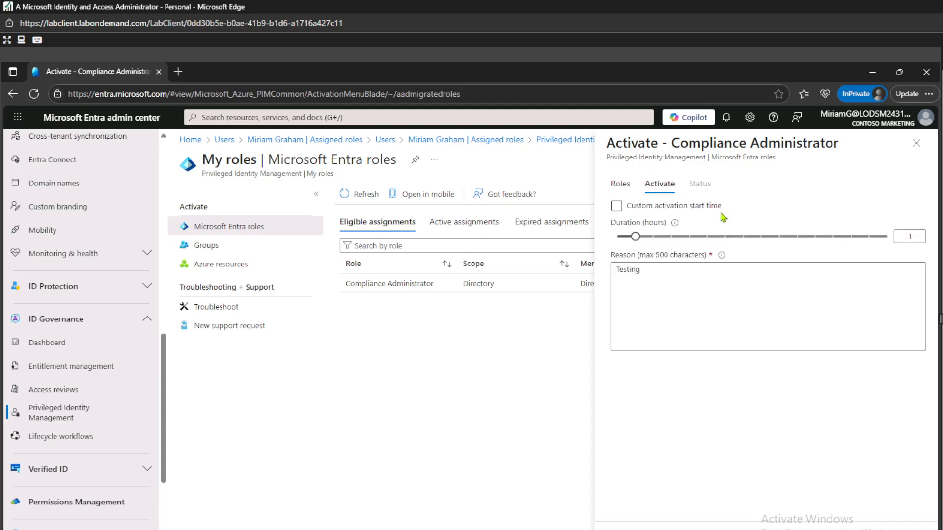
click(663, 210)
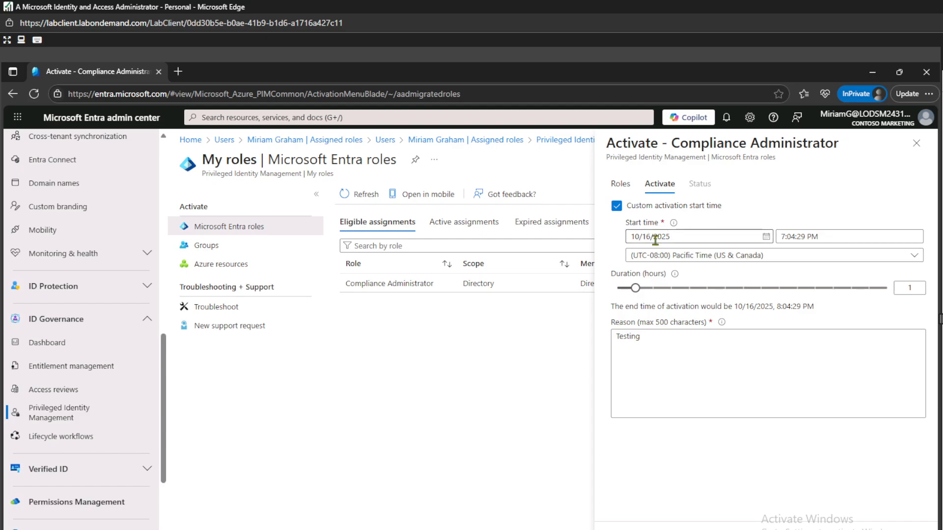
click(618, 207)
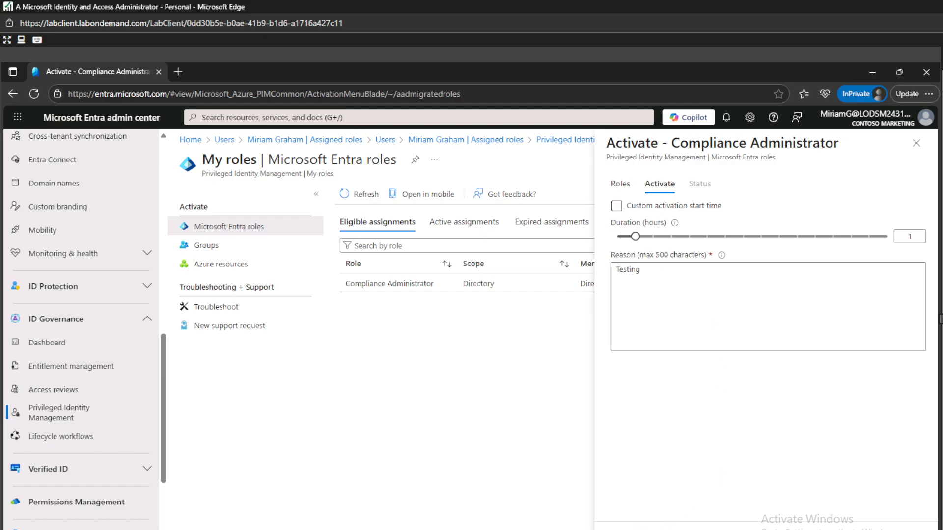
click(638, 529)
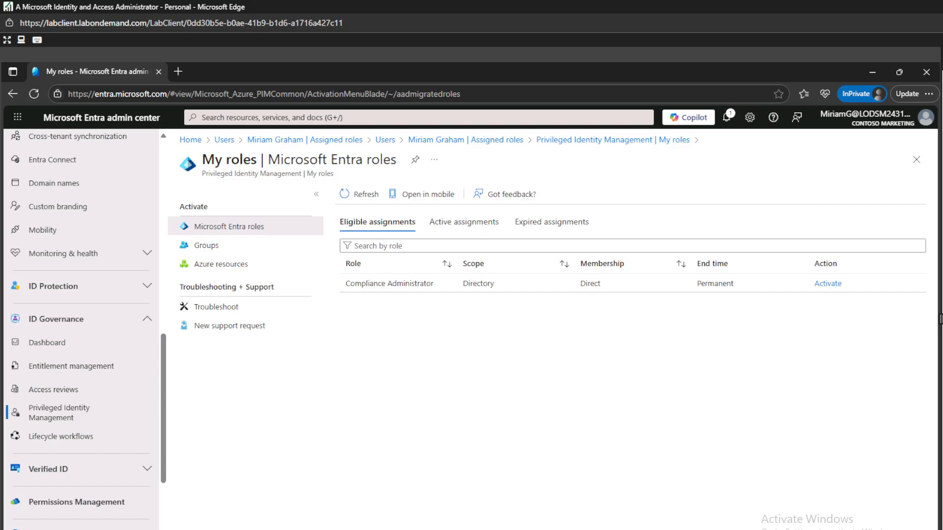
Step: In the administrator's window, check PIM My requests, then open Approve requests
key(alt+Tab)
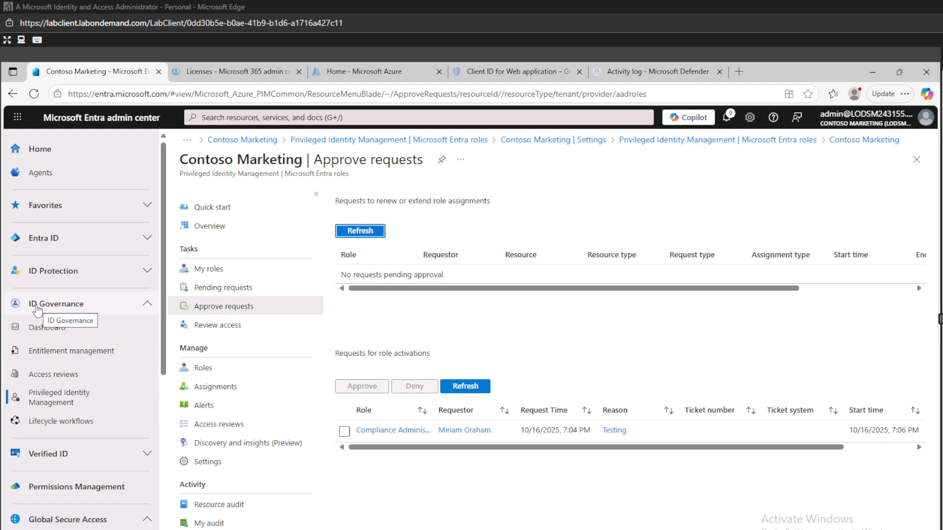
click(54, 401)
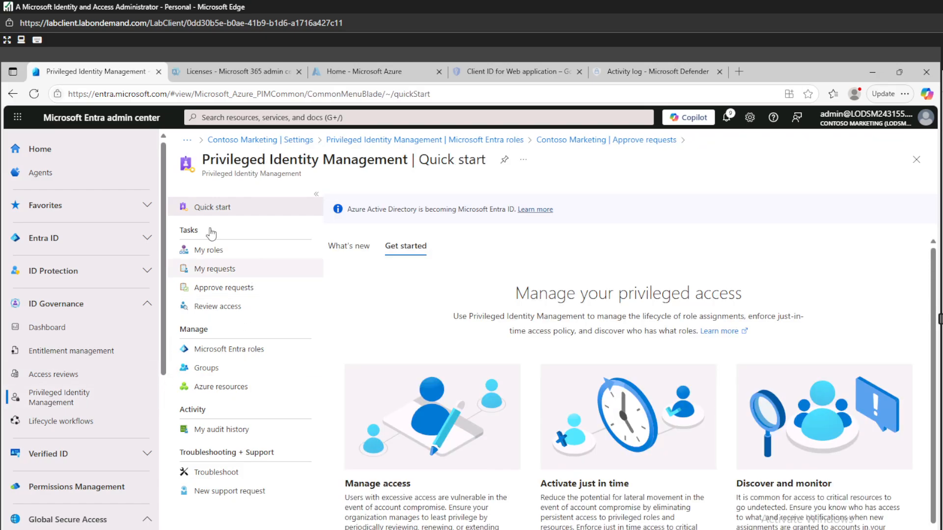
click(218, 275)
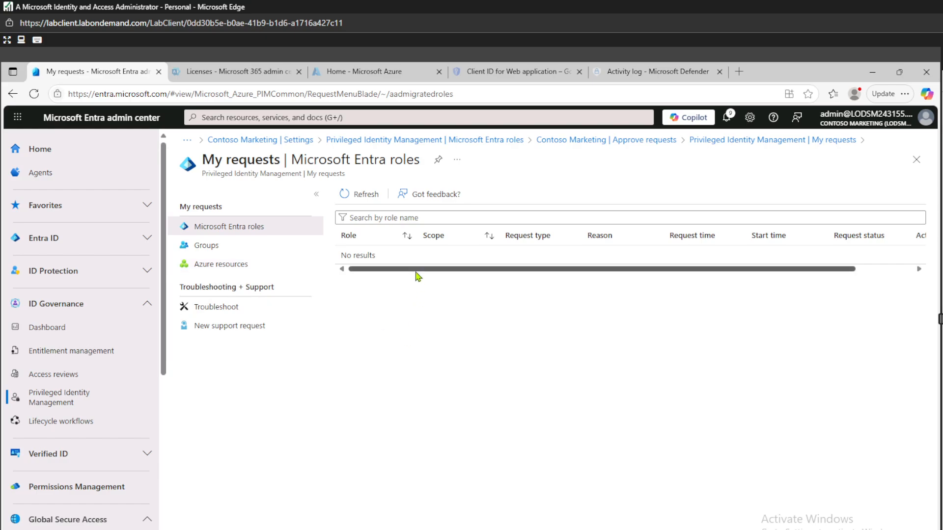
drag(437, 269, 334, 273)
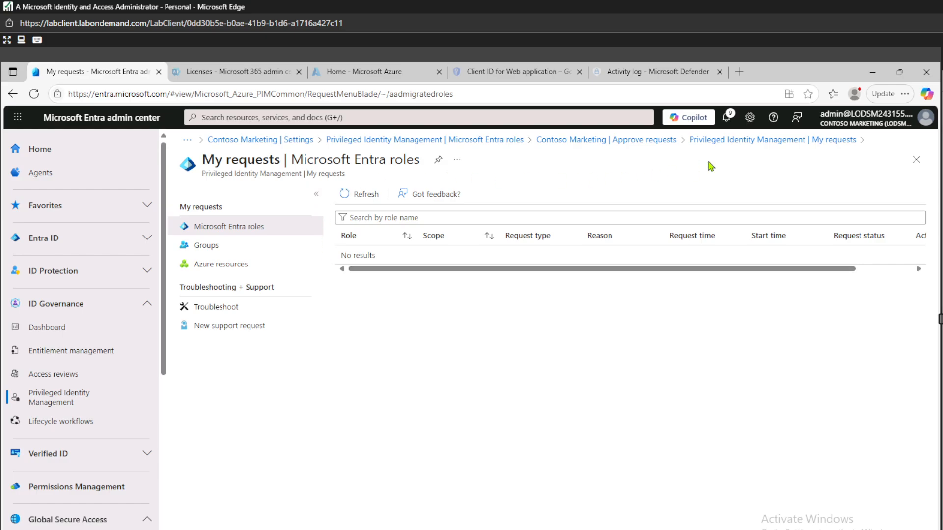
click(790, 142)
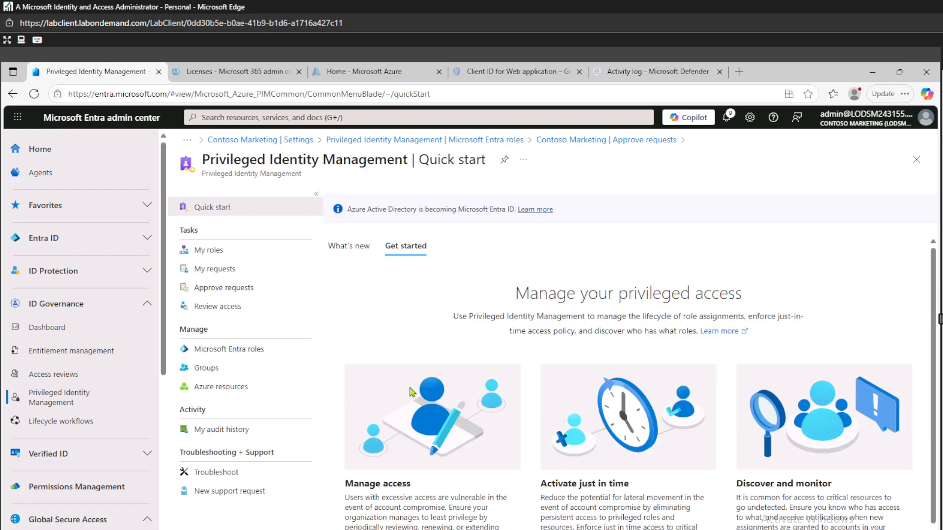
click(220, 290)
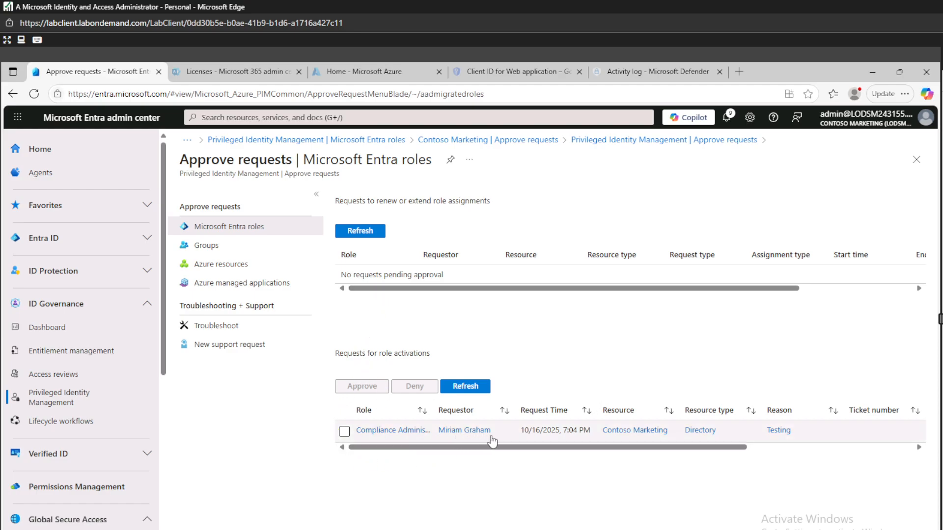
Step: Check the request's 7:07 PM to 8:07 PM window and select the Compliance Administrator request
drag(517, 449, 431, 453)
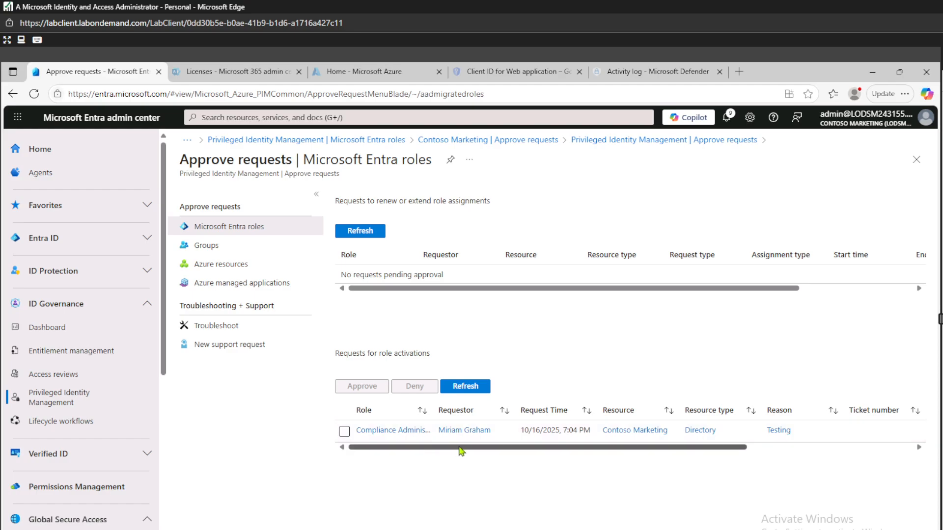
drag(461, 450, 637, 453)
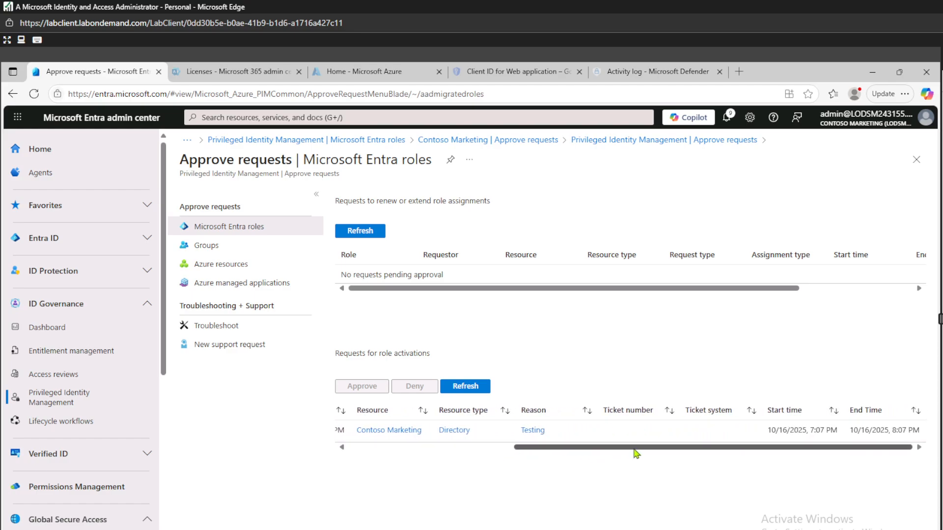
drag(579, 453, 416, 460)
drag(483, 456, 665, 448)
drag(776, 442, 447, 471)
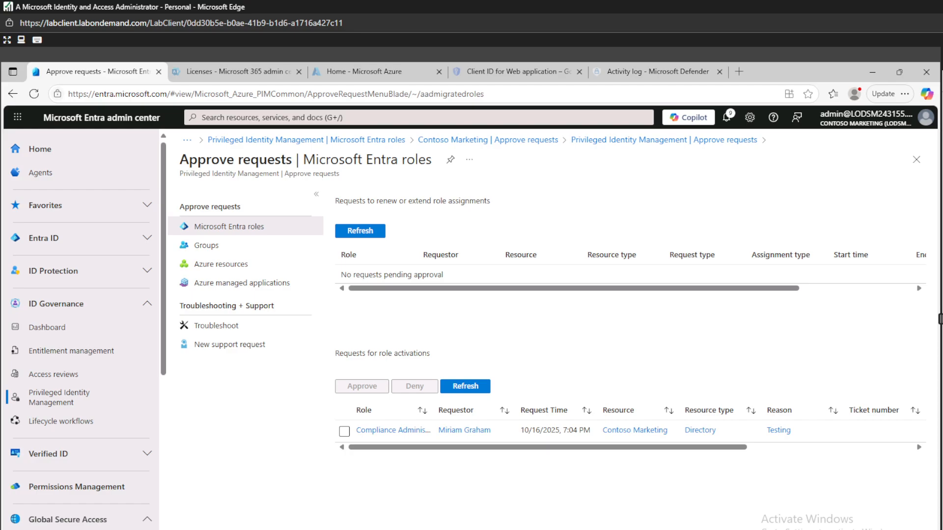
click(345, 431)
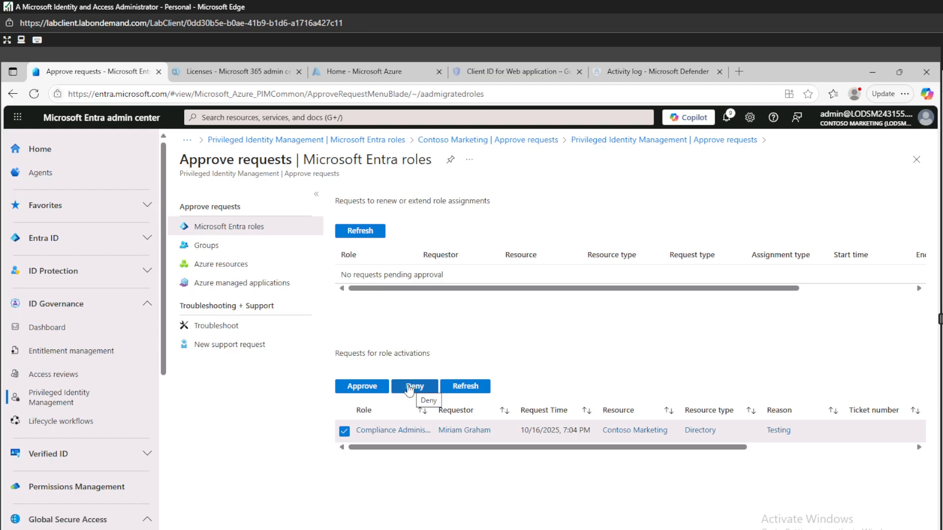
Step: Approve the request with justification 'Requested for testing purposes' and refresh the request lists
click(366, 388)
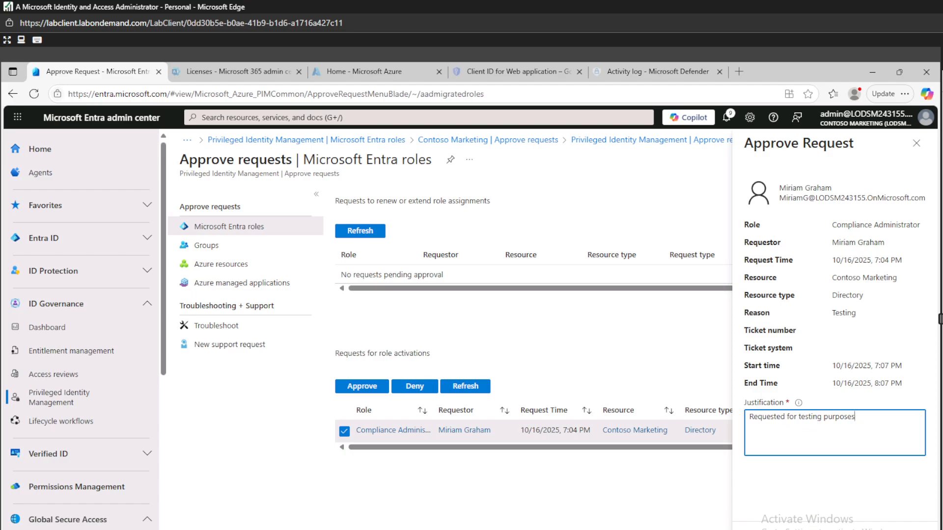
click(825, 522)
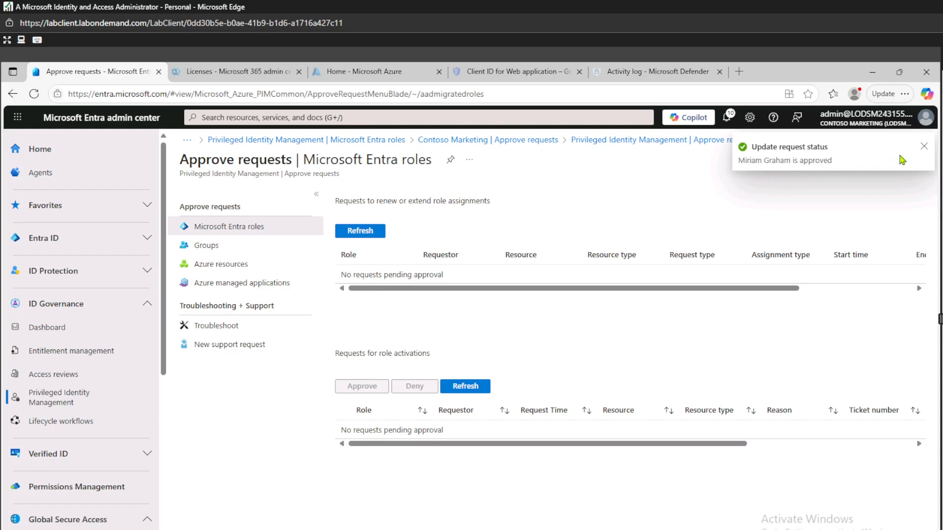
click(924, 146)
click(382, 233)
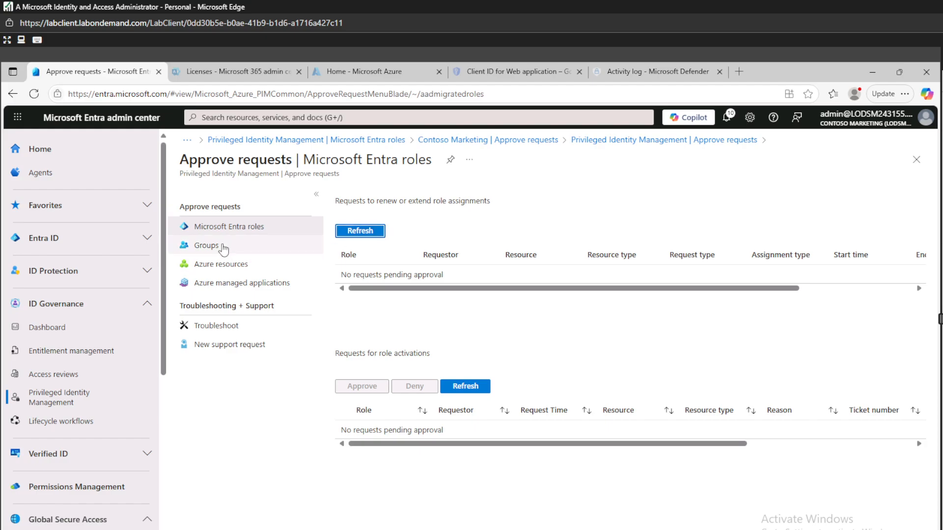
Step: Switch from the administrator's window back to the user's My roles window and refresh it
click(715, 147)
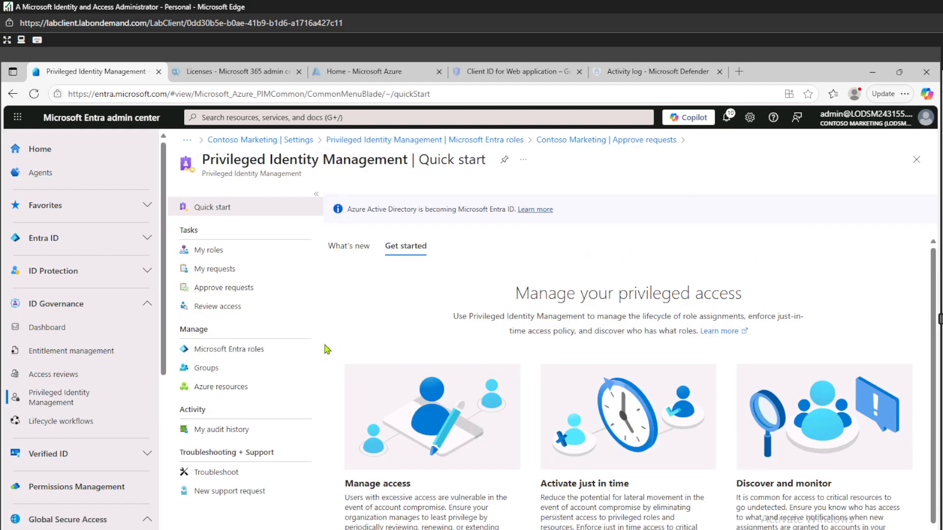
click(873, 71)
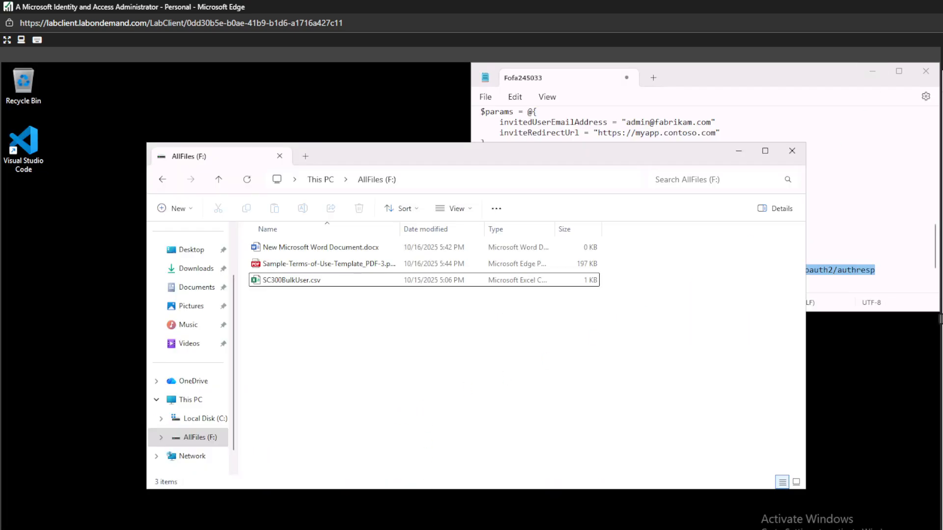
click(459, 529)
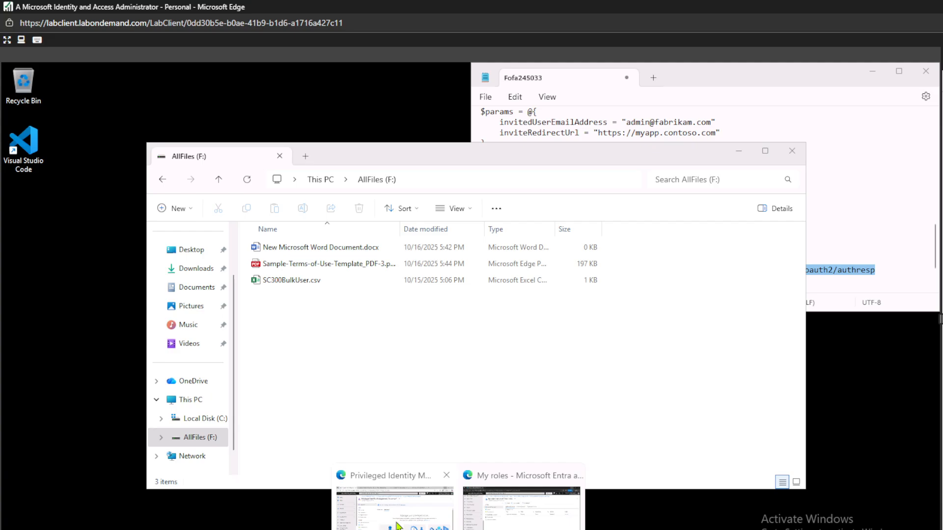
click(532, 515)
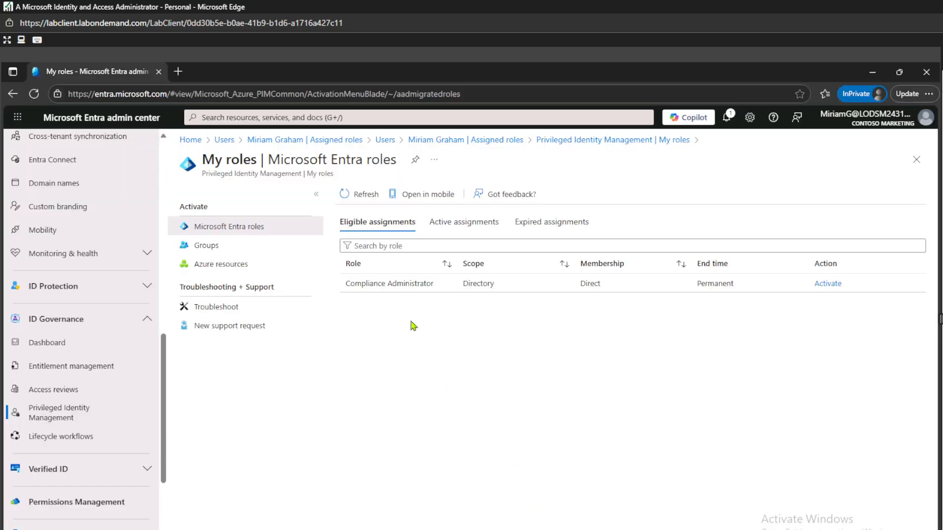
click(359, 196)
Step: Open My roles Active assignments showing Compliance Administrator activated until 8:08:13 PM
click(612, 140)
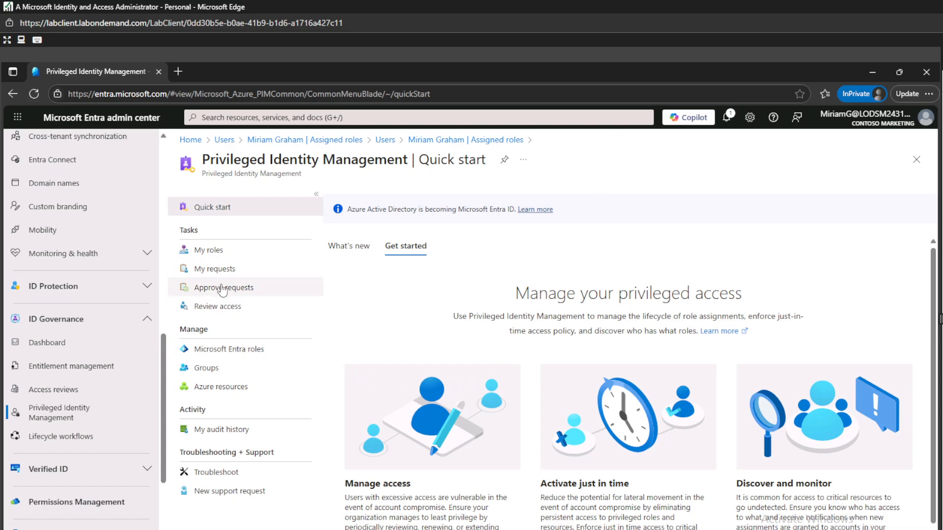
click(211, 250)
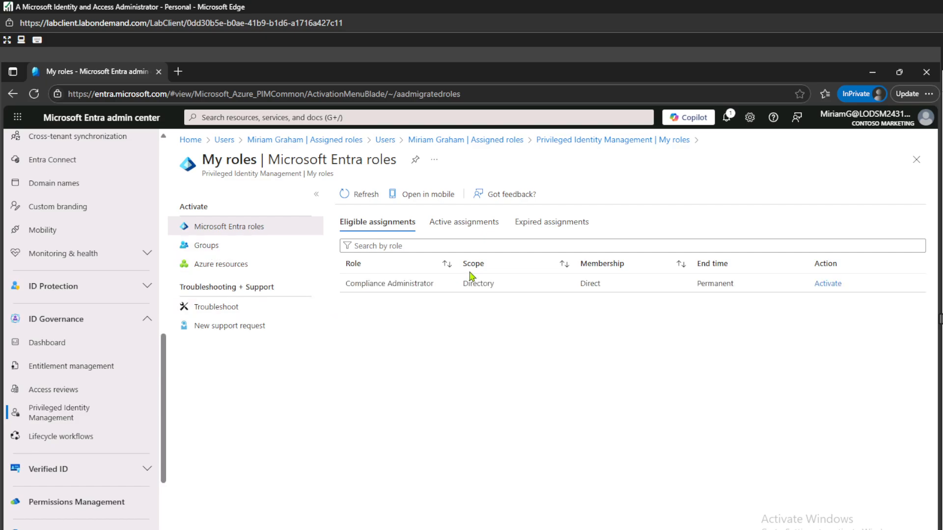
click(453, 234)
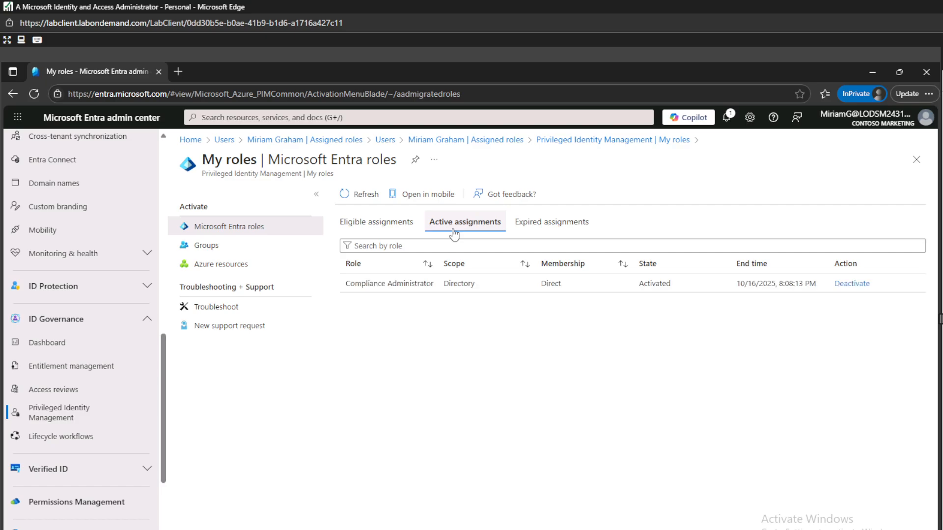
click(658, 142)
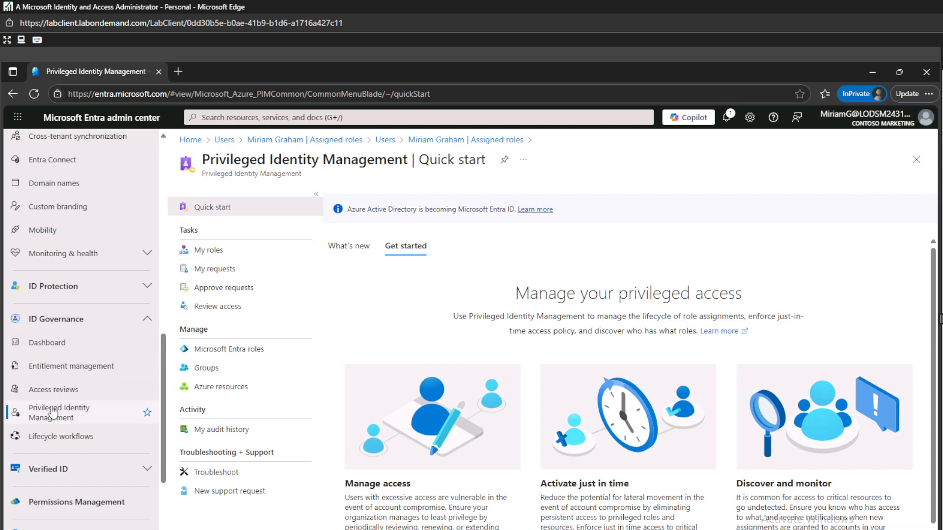
click(210, 251)
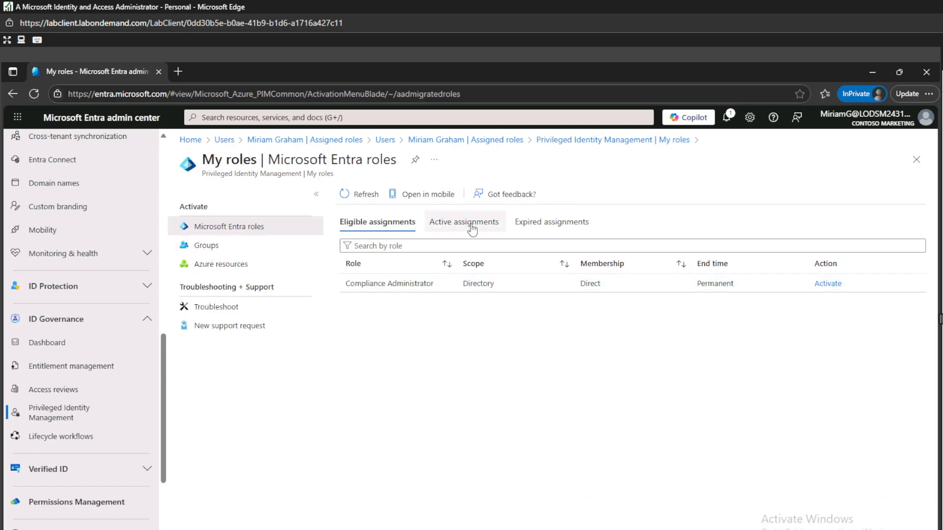
click(473, 229)
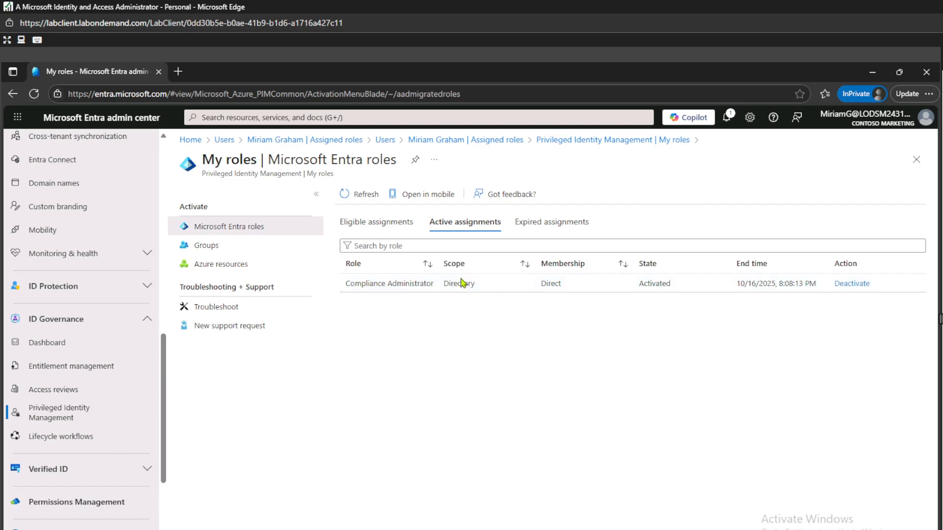
click(395, 227)
click(469, 229)
click(852, 284)
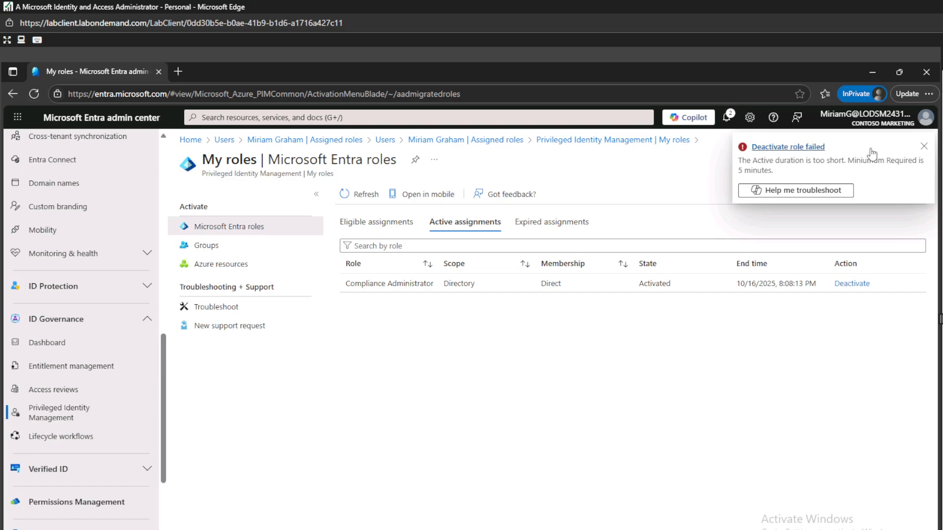
click(925, 147)
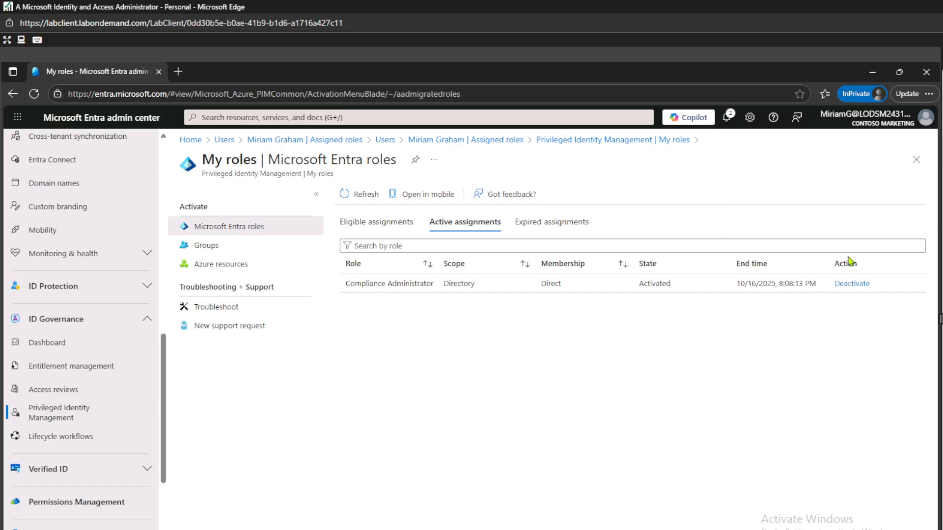
click(347, 195)
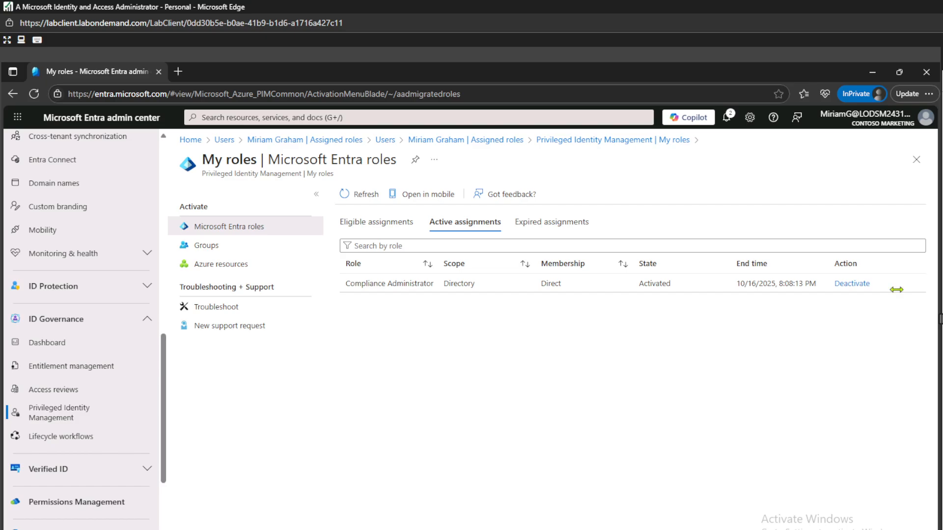
Step: In the administrator's window, open PIM and select Microsoft Entra roles for Contoso Marketing
click(873, 72)
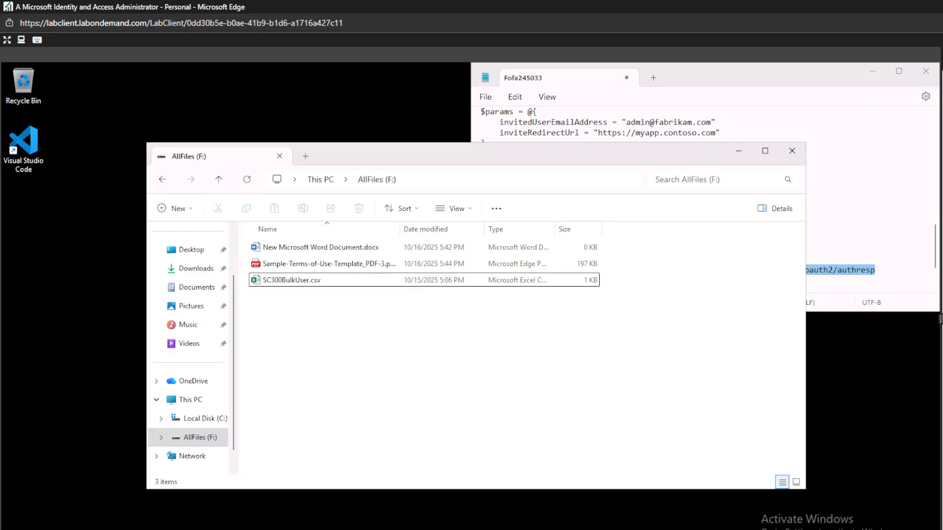
click(422, 505)
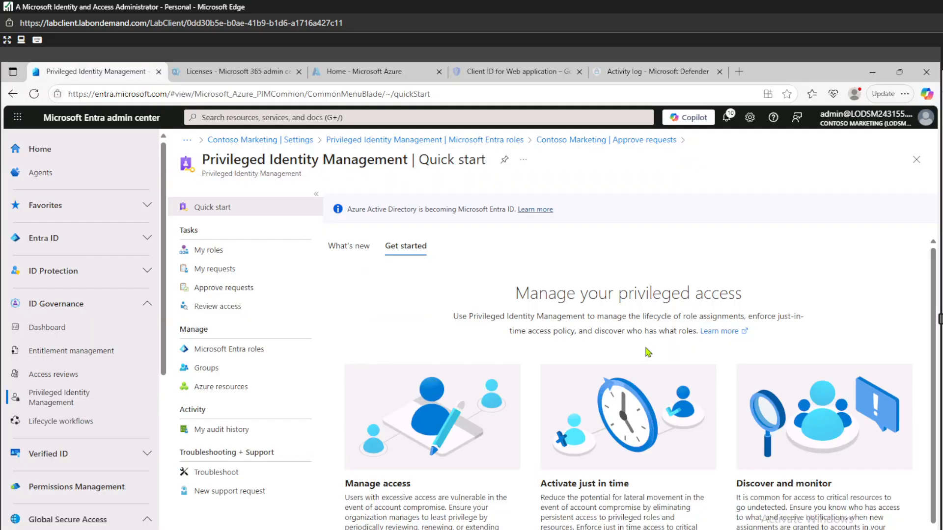
click(76, 239)
click(55, 264)
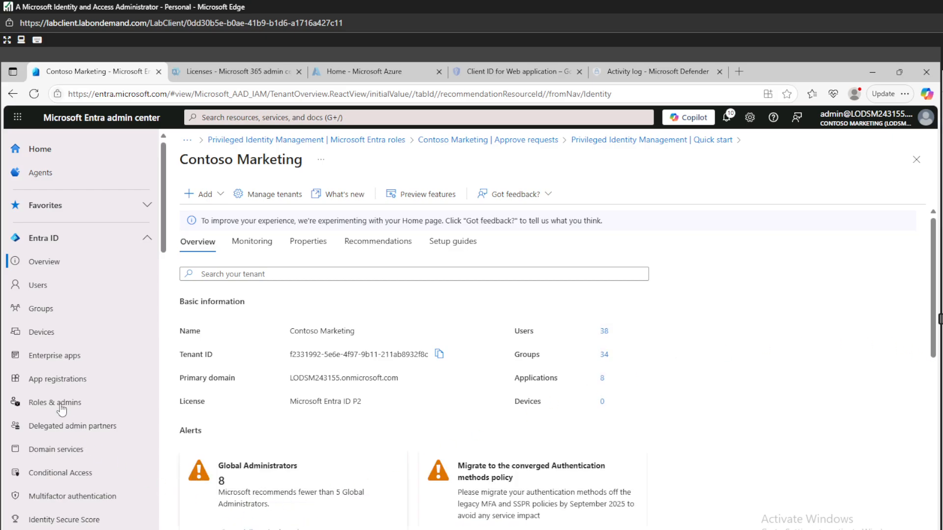
scroll(104, 402, down, 2)
scroll(104, 402, down, 10)
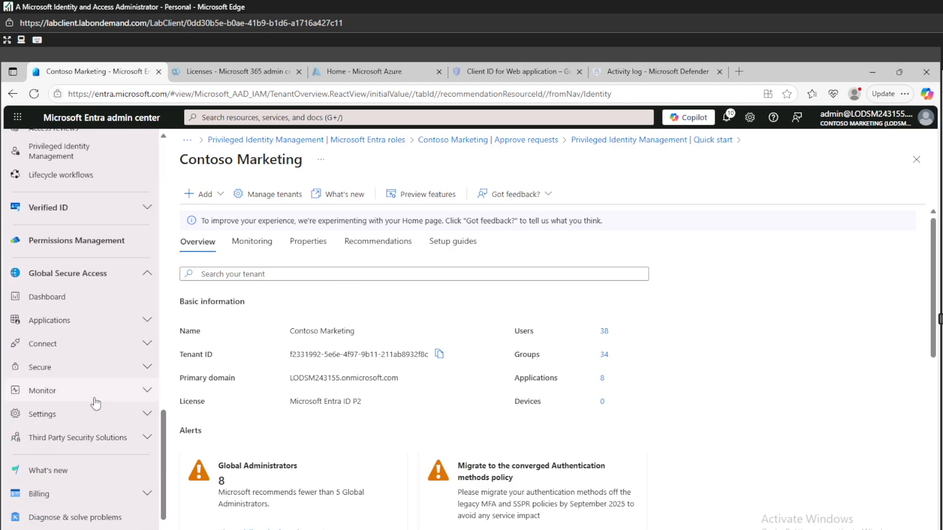
scroll(87, 389, up, 2)
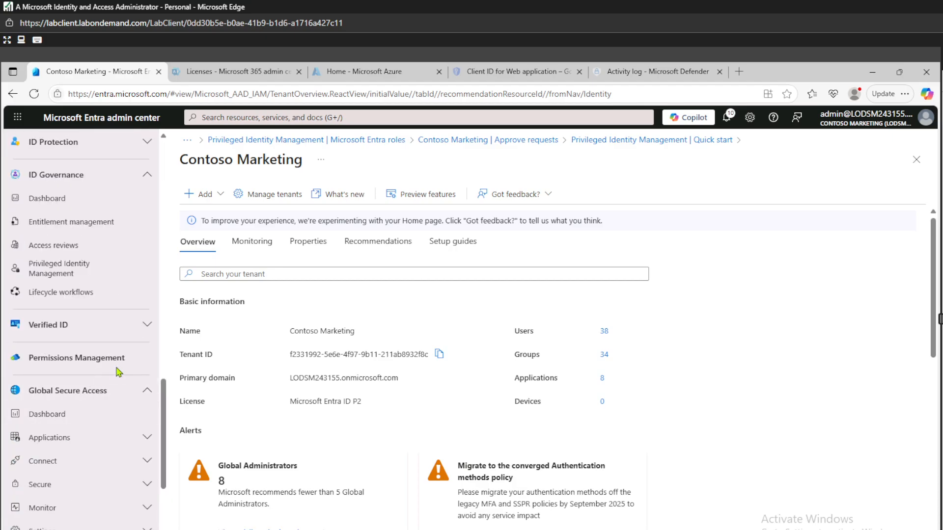
click(67, 270)
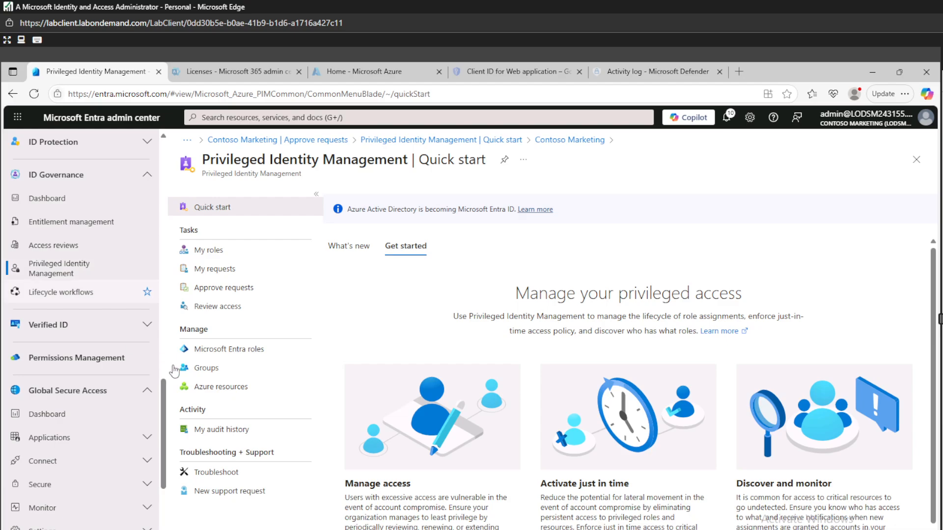
click(219, 350)
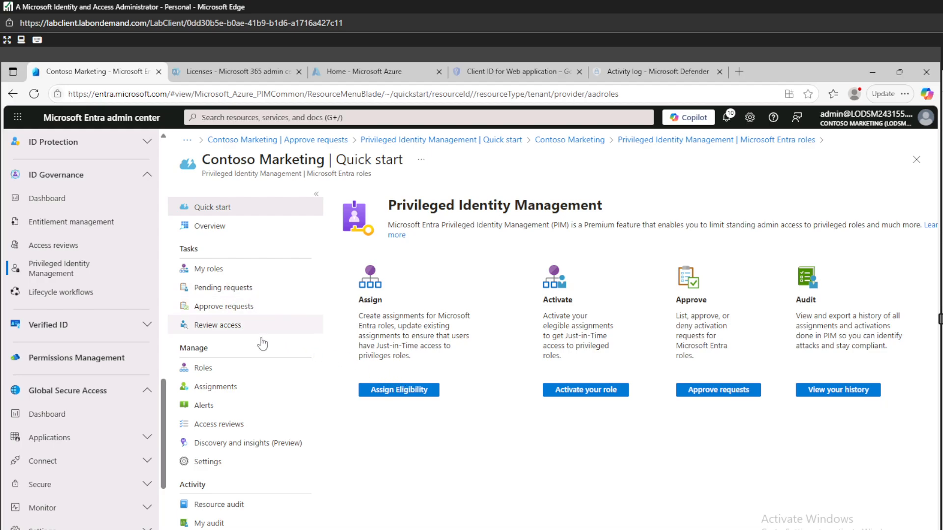
Step: Start a new PIM role assignment for the User Administrator role
click(219, 368)
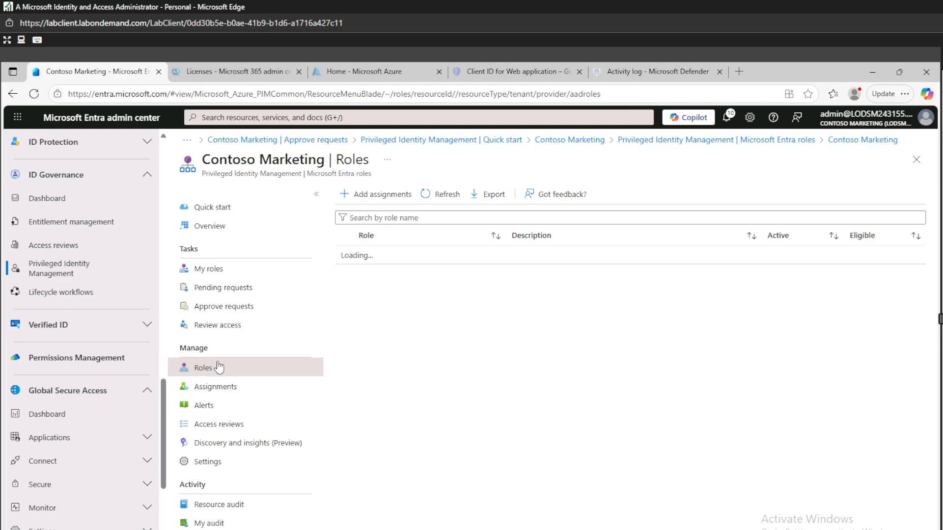
click(374, 197)
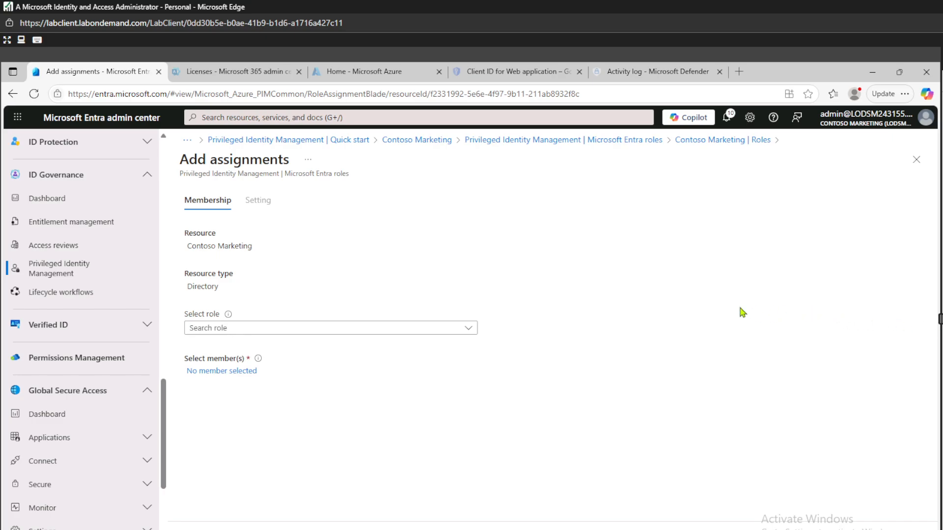
click(232, 328)
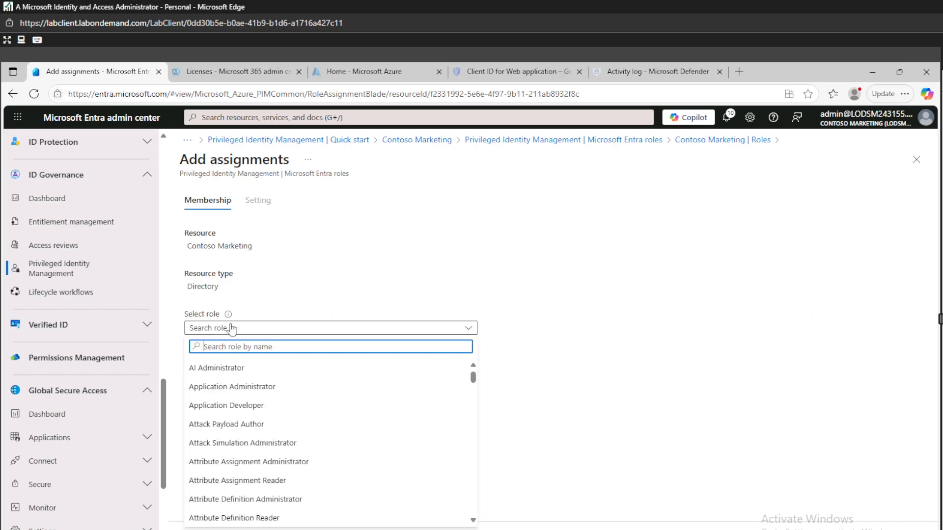
text(user)
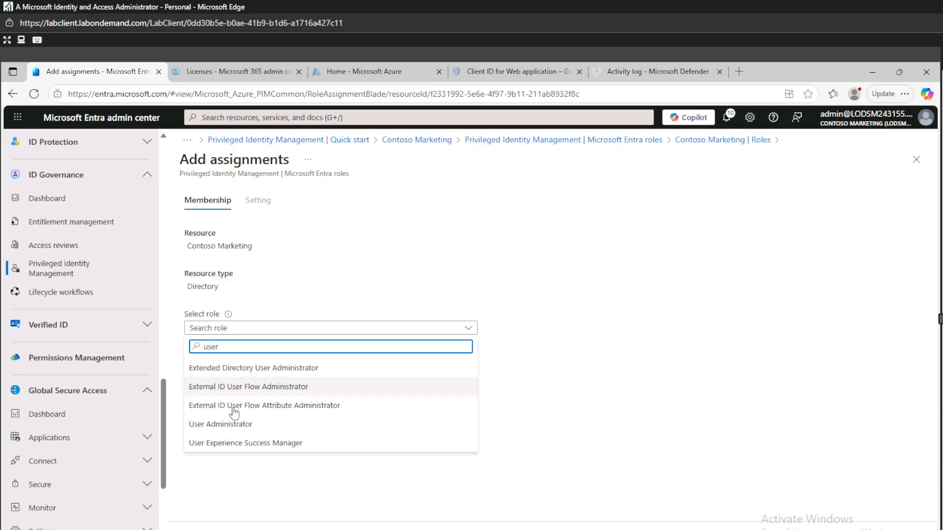
click(239, 430)
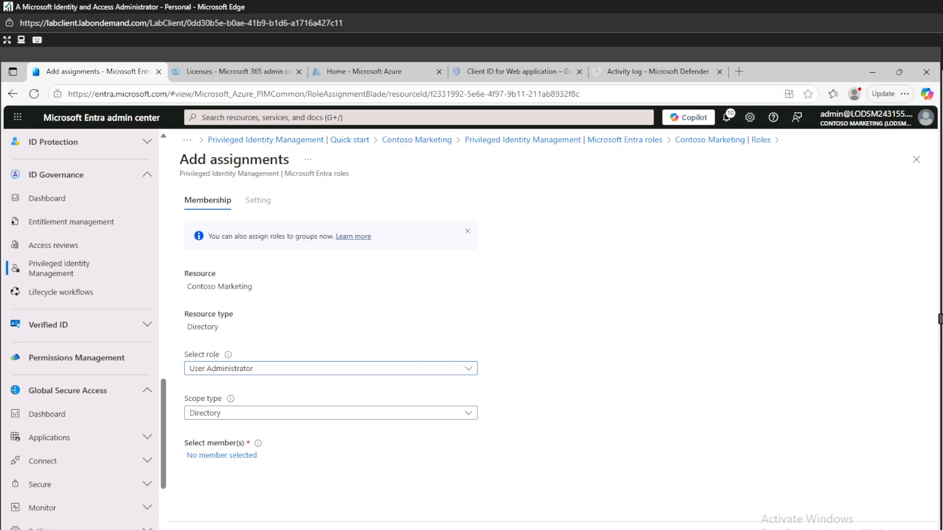
Step: Abandon the User Administrator assignment without choosing a member, returning to the Roles list
click(231, 457)
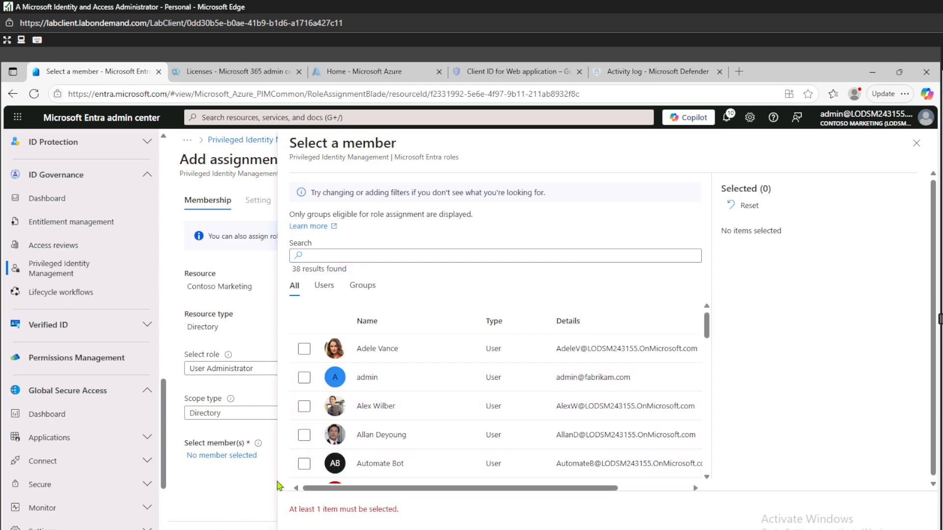
click(917, 143)
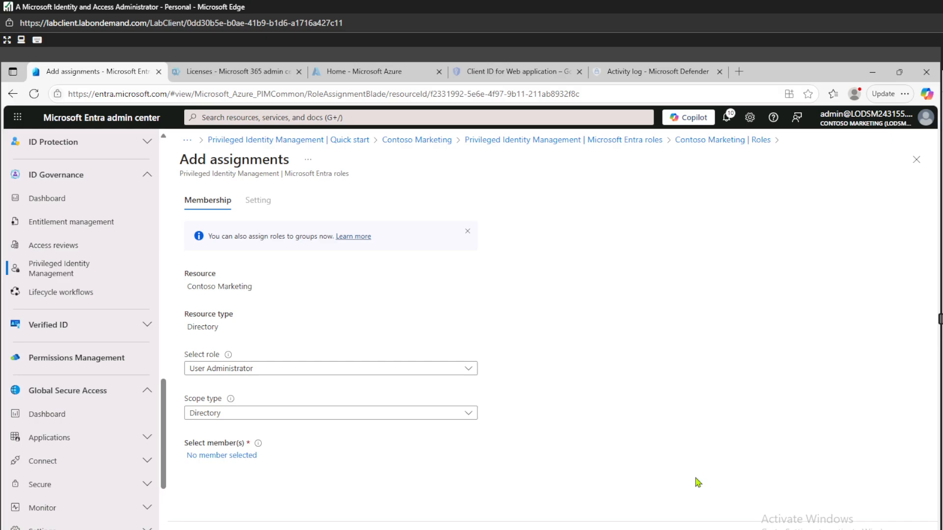
click(276, 529)
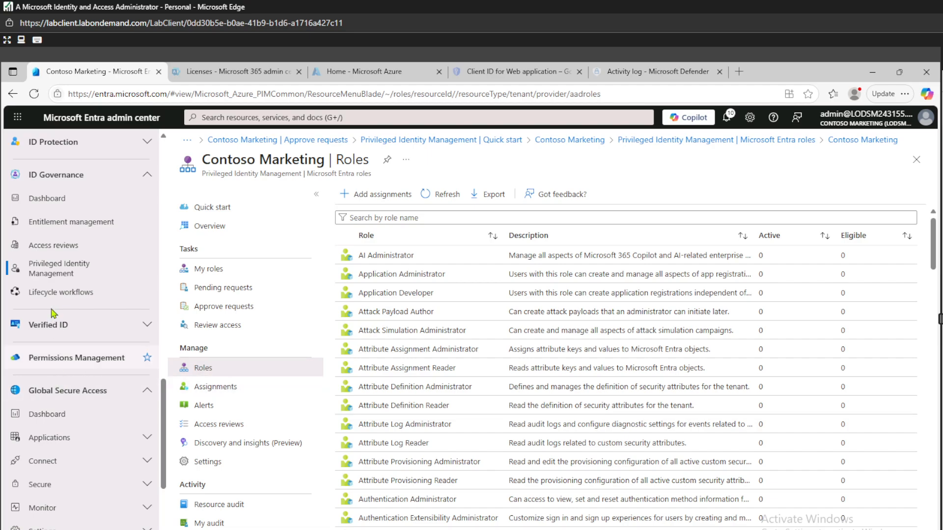
Step: Check active assignments, then view the permanent eligible Compliance Administrator assignment's details
click(215, 388)
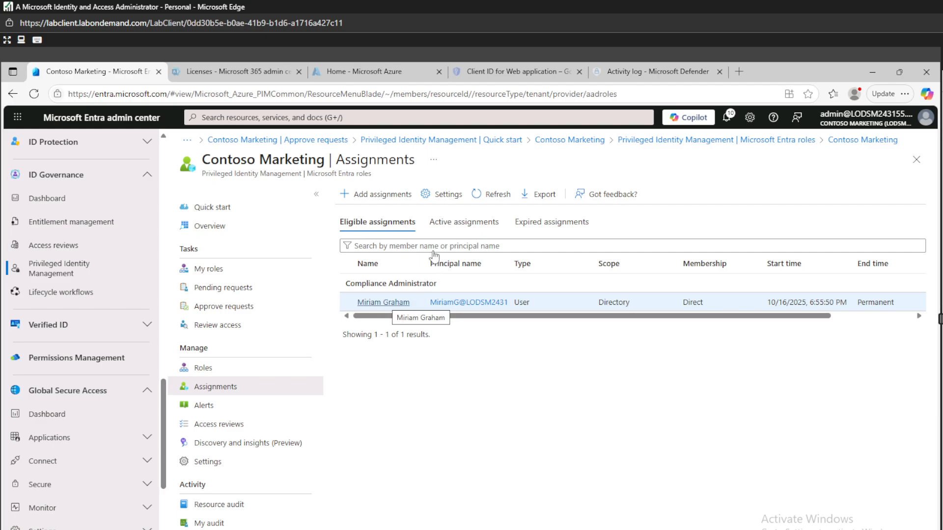
click(453, 225)
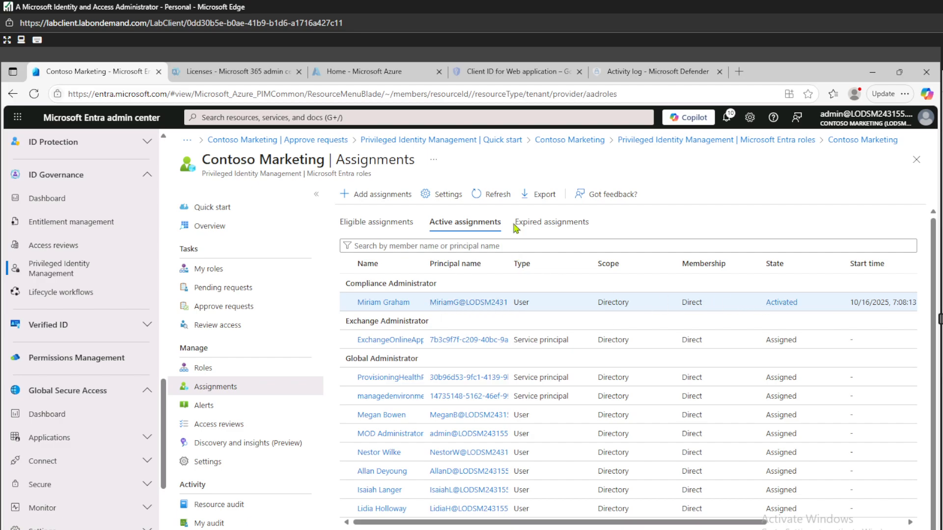
click(375, 230)
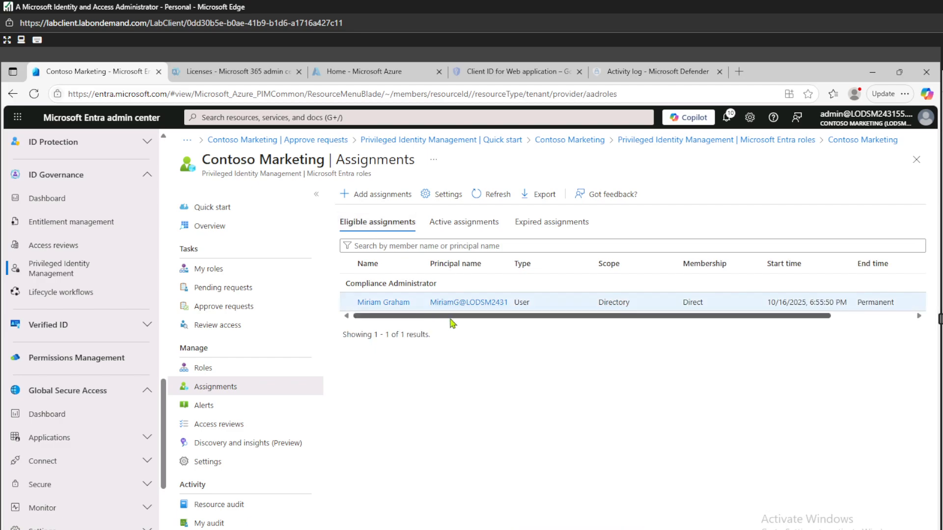
drag(451, 317, 627, 324)
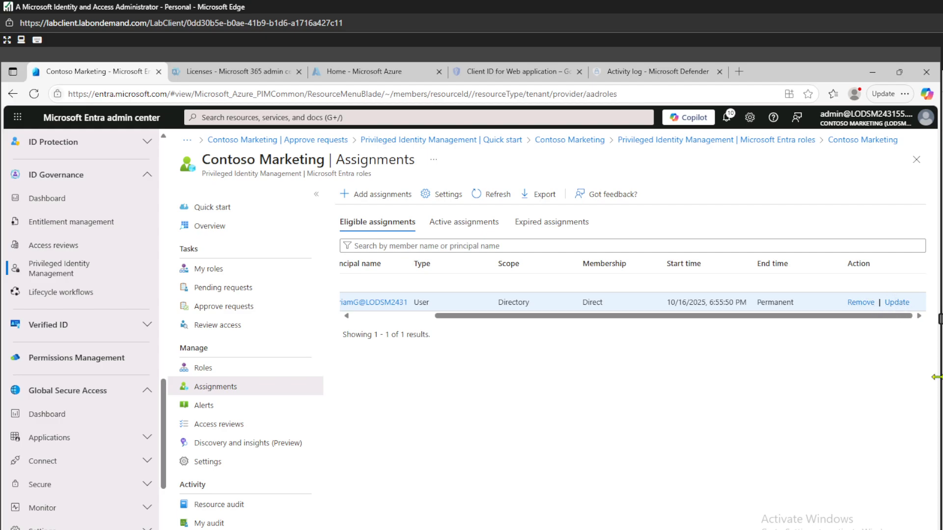
Step: Try removing the eligible Compliance Administrator assignment; dismiss the 5-minute-minimum failure notice
click(862, 303)
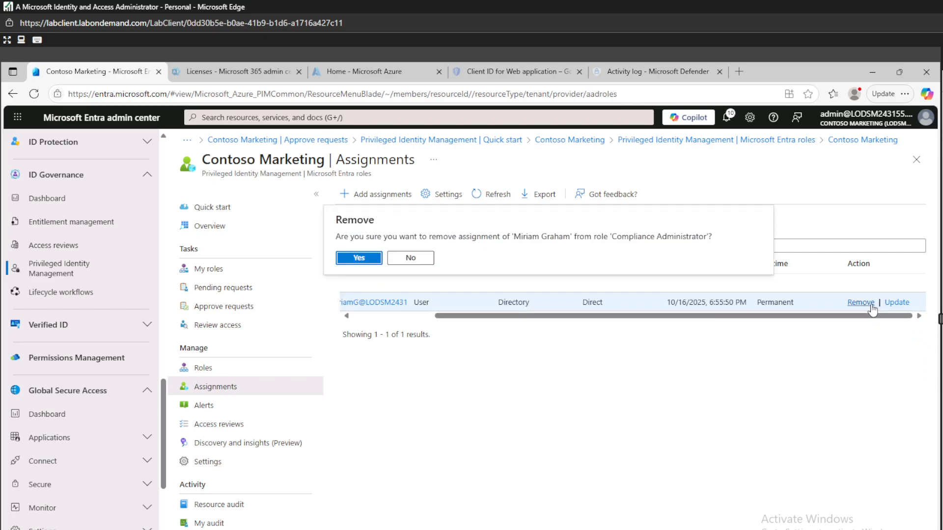
click(368, 261)
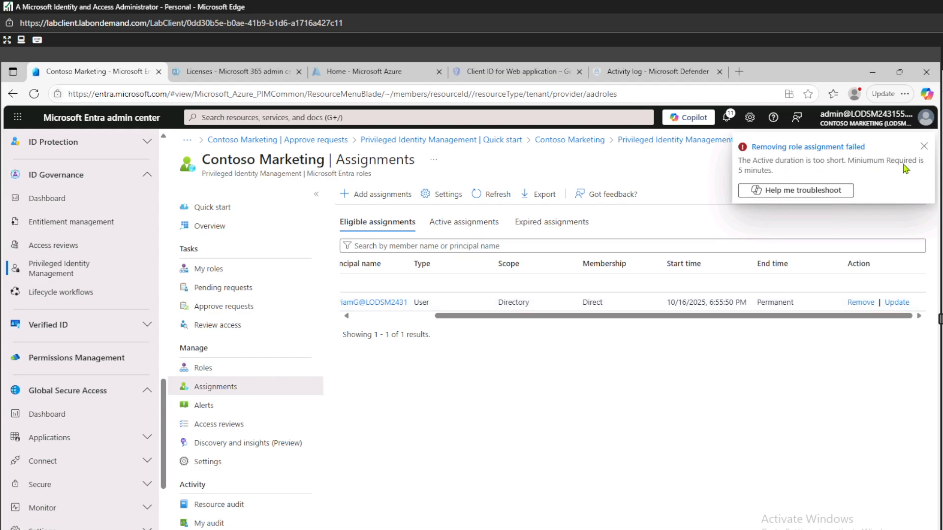
click(924, 146)
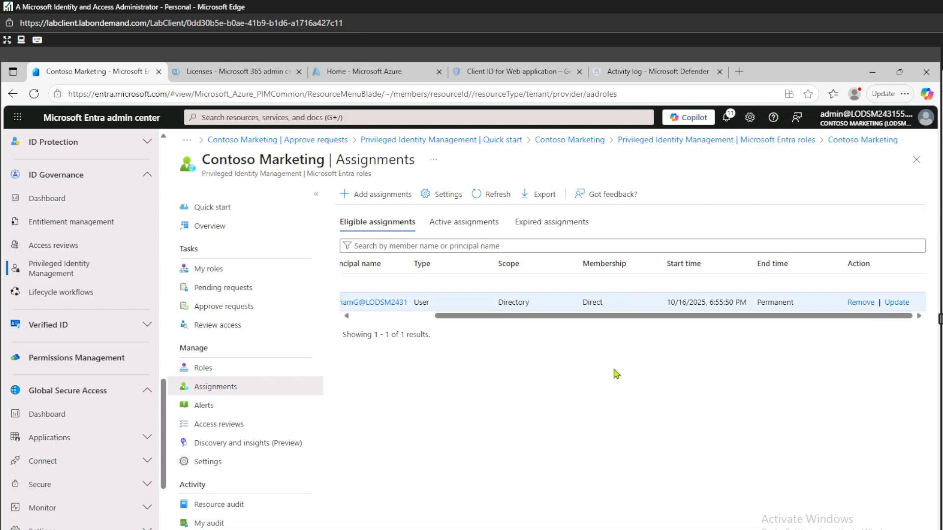
drag(625, 320, 782, 339)
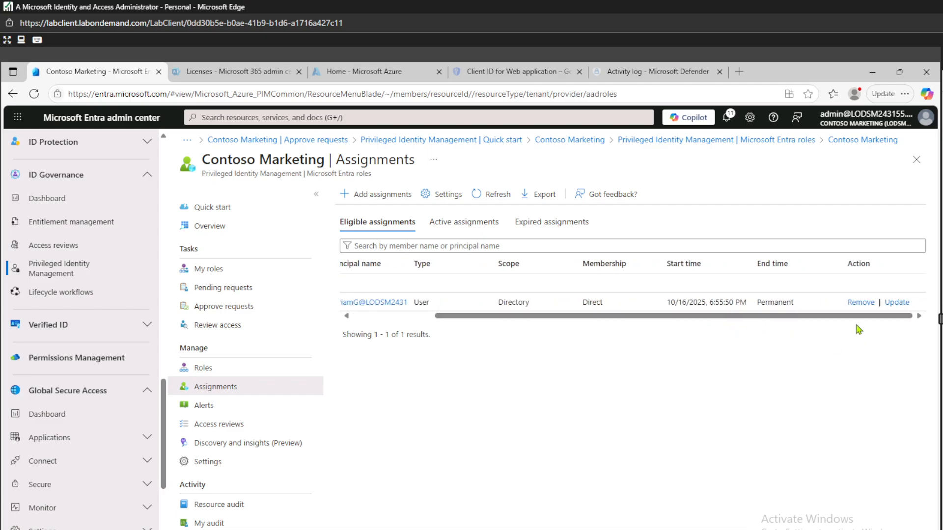